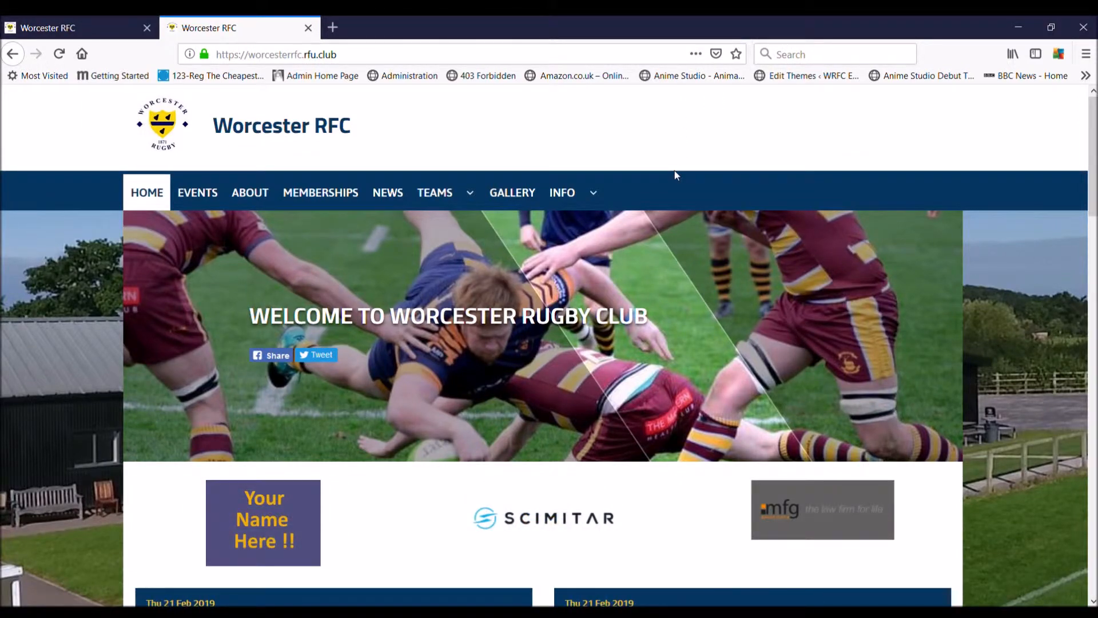
Step: Sign in to the Worcester RFC website with the saved test account and open the admin dashboard
scroll(675, 170, down, 15)
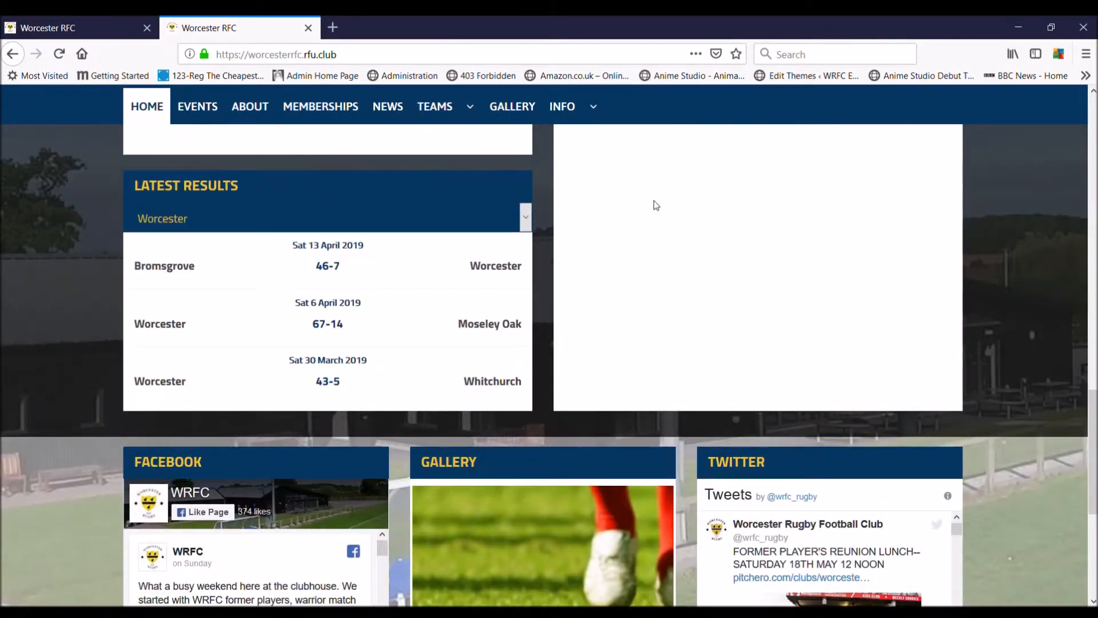
scroll(654, 200, down, 5)
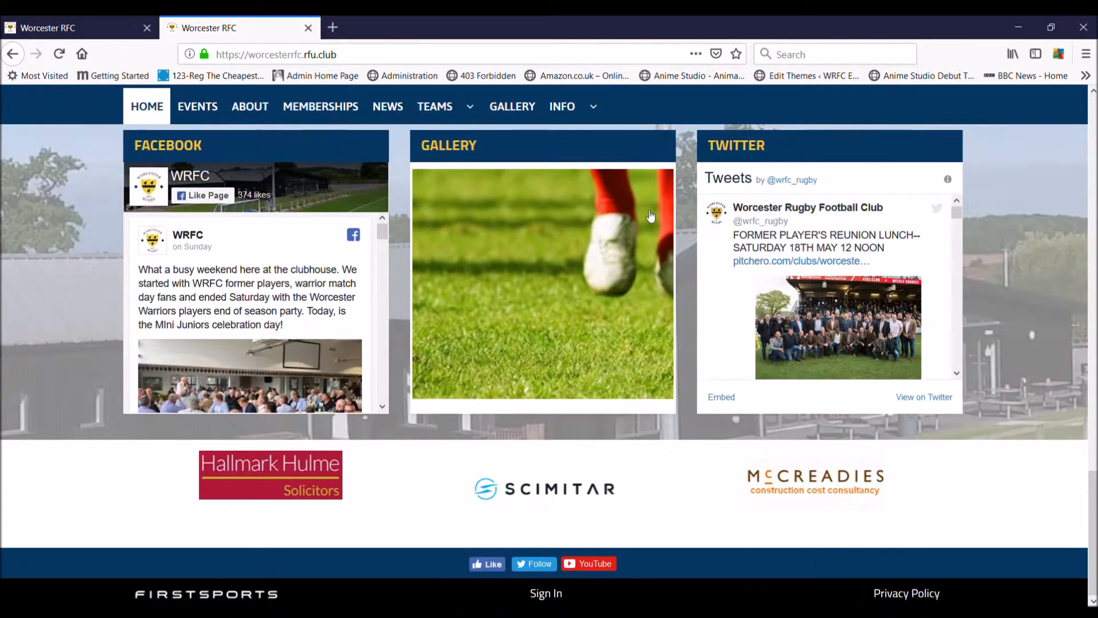
click(547, 593)
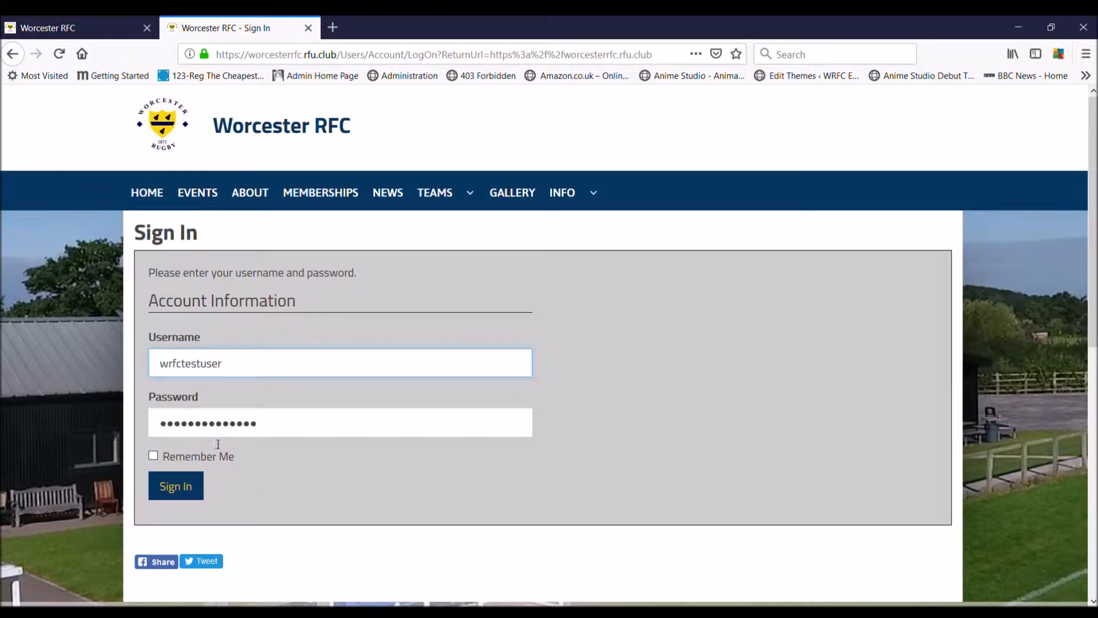
click(189, 489)
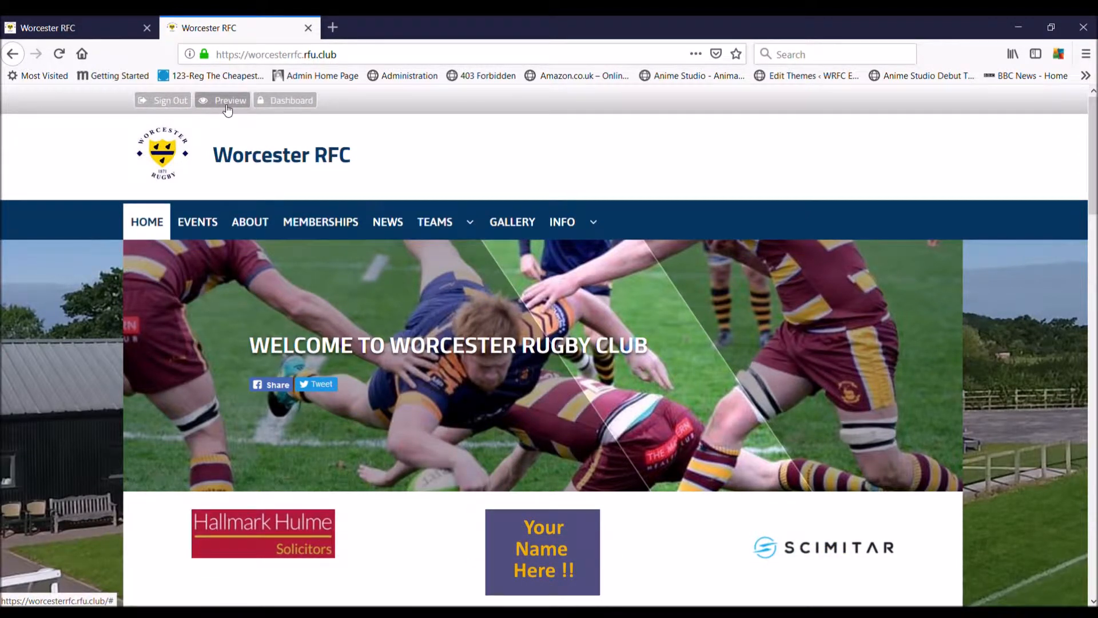
click(294, 105)
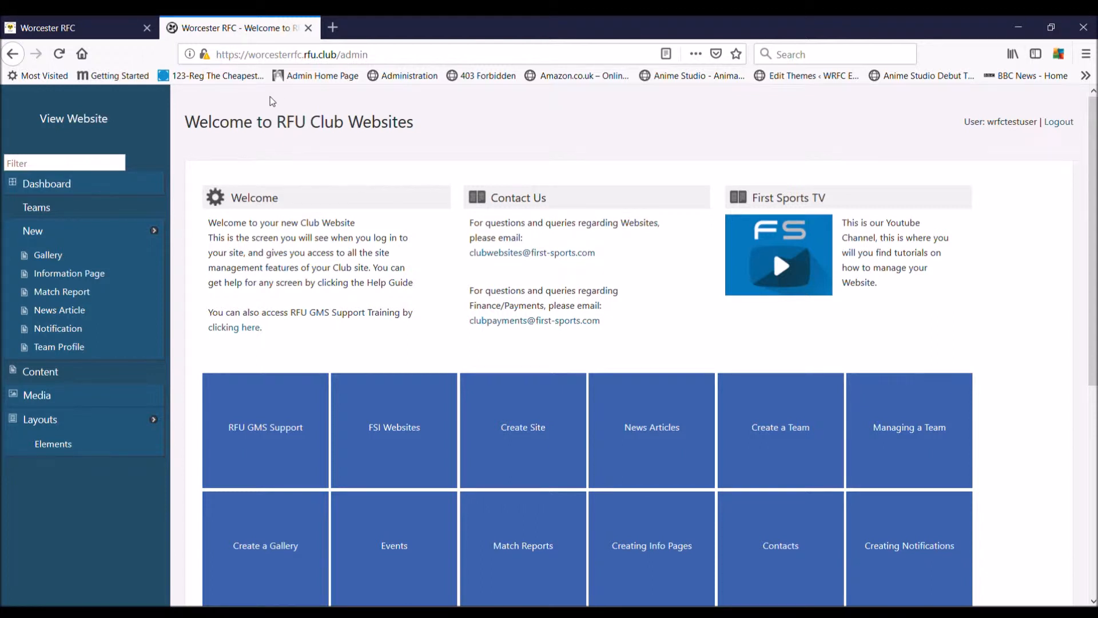
Step: Create a new news article titled "New news Item from" followed by the author's first name
click(59, 312)
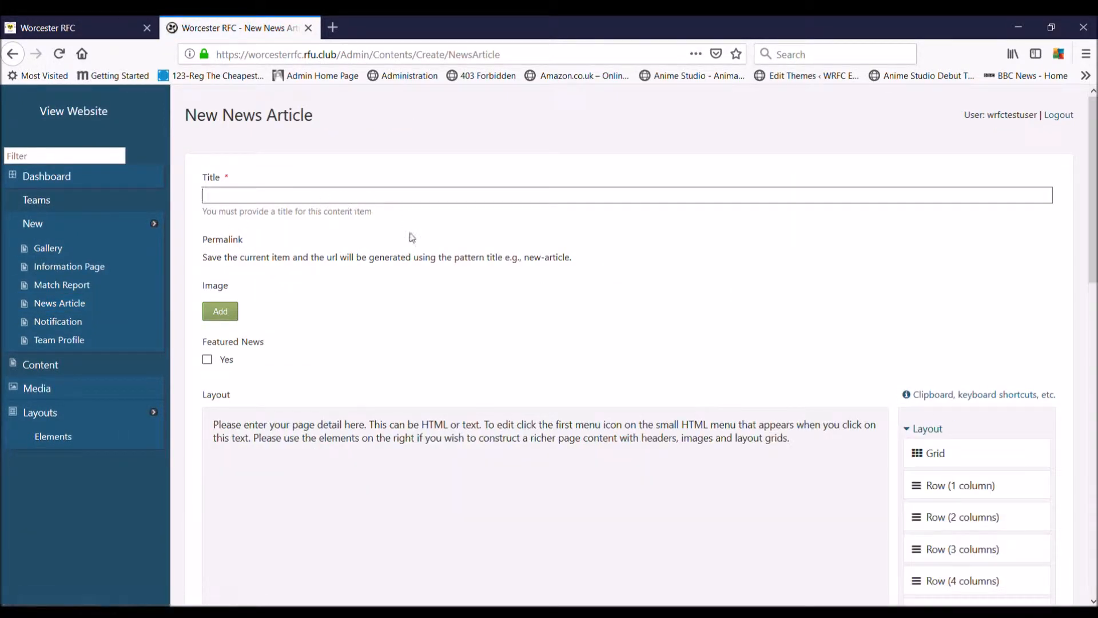
text(New news Item t)
text(rom Henry)
Step: Add the News picture from the Web Site Design media folder as the article's image
click(225, 318)
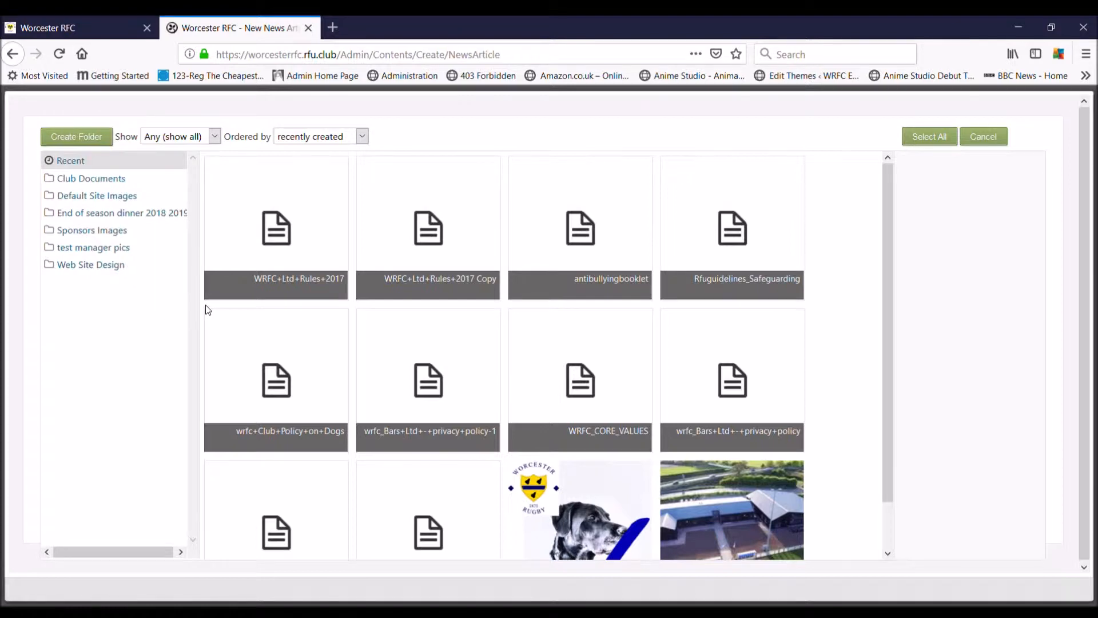
click(96, 266)
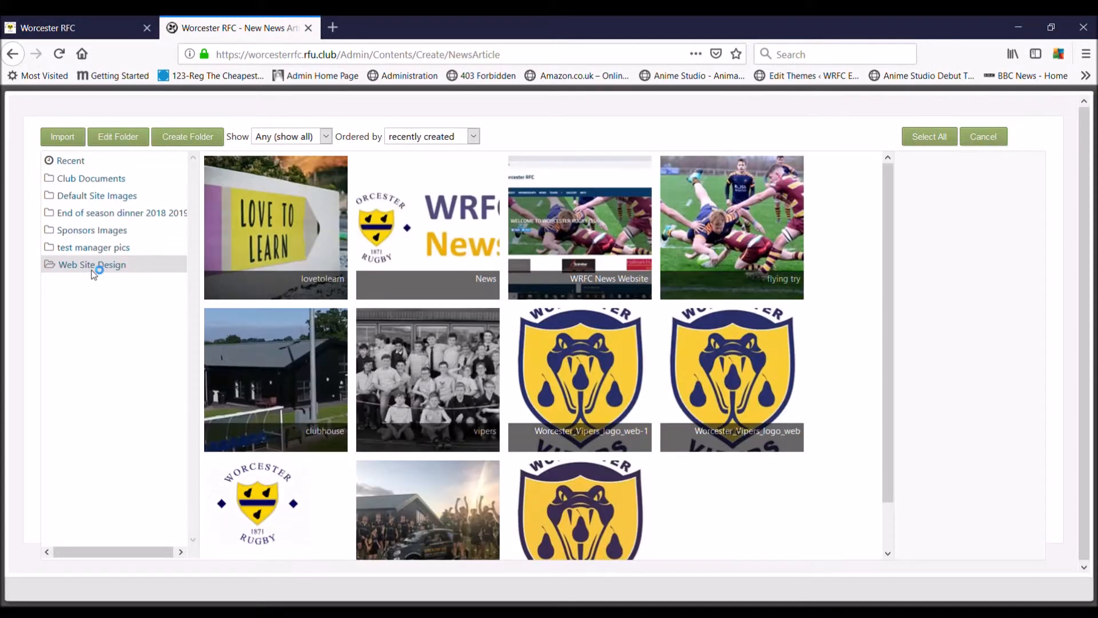
click(435, 229)
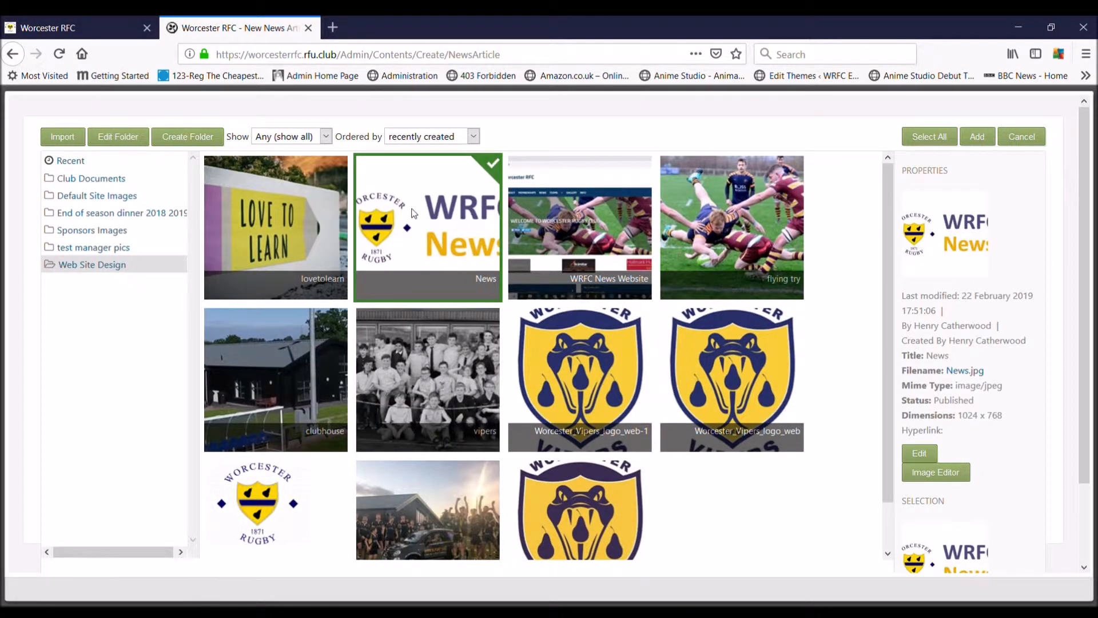
click(979, 137)
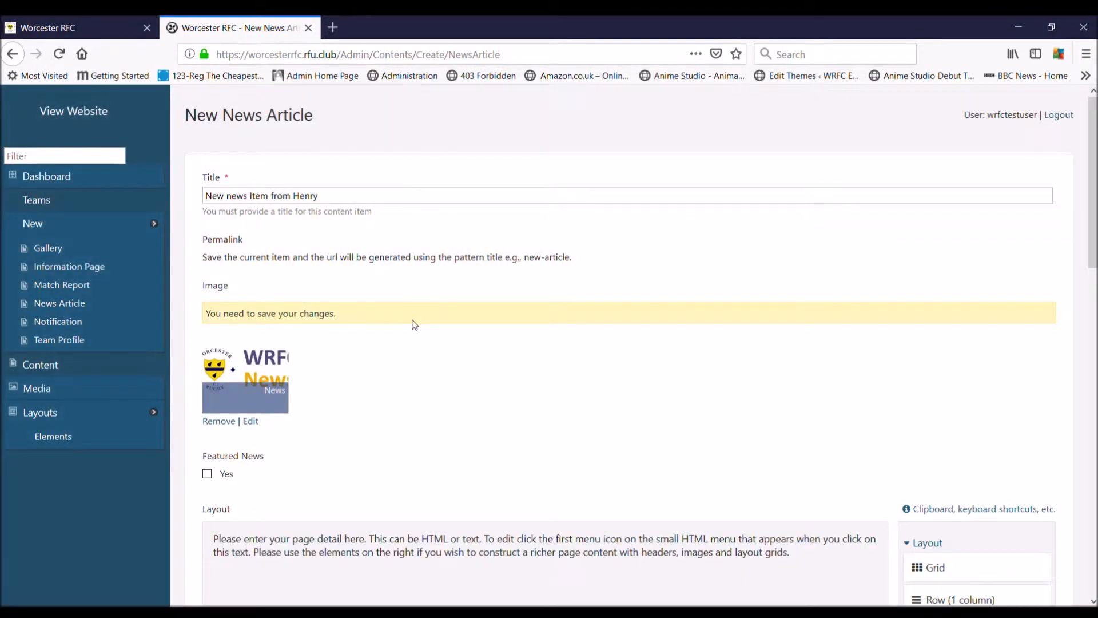
Step: Delete the default HTML placeholder text from the article's layout canvas
scroll(409, 329, down, 2)
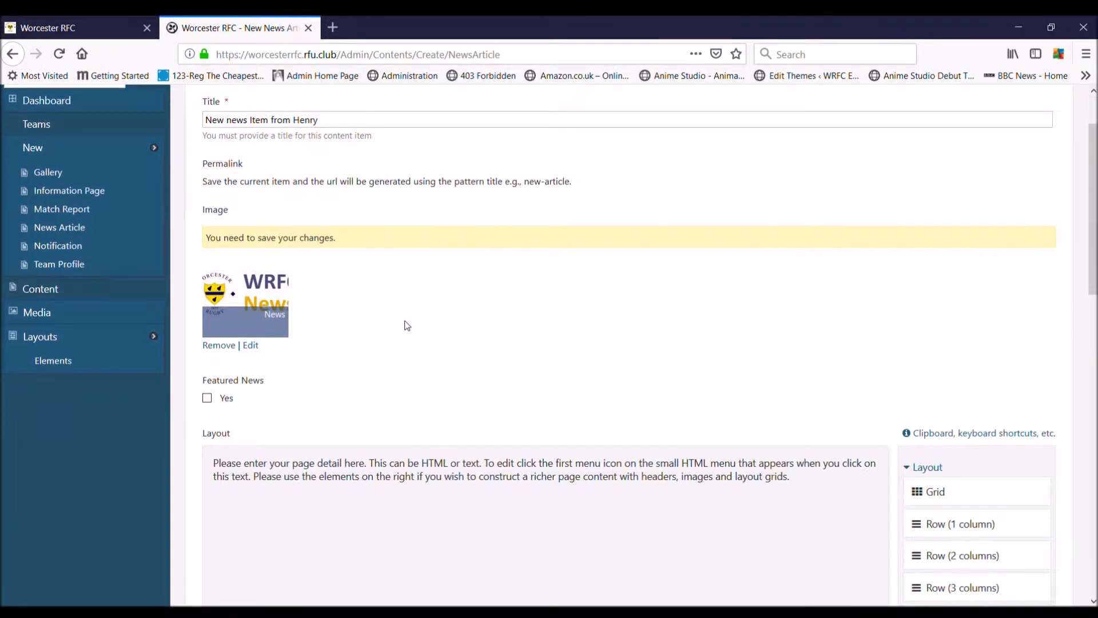
scroll(401, 302, down, 2)
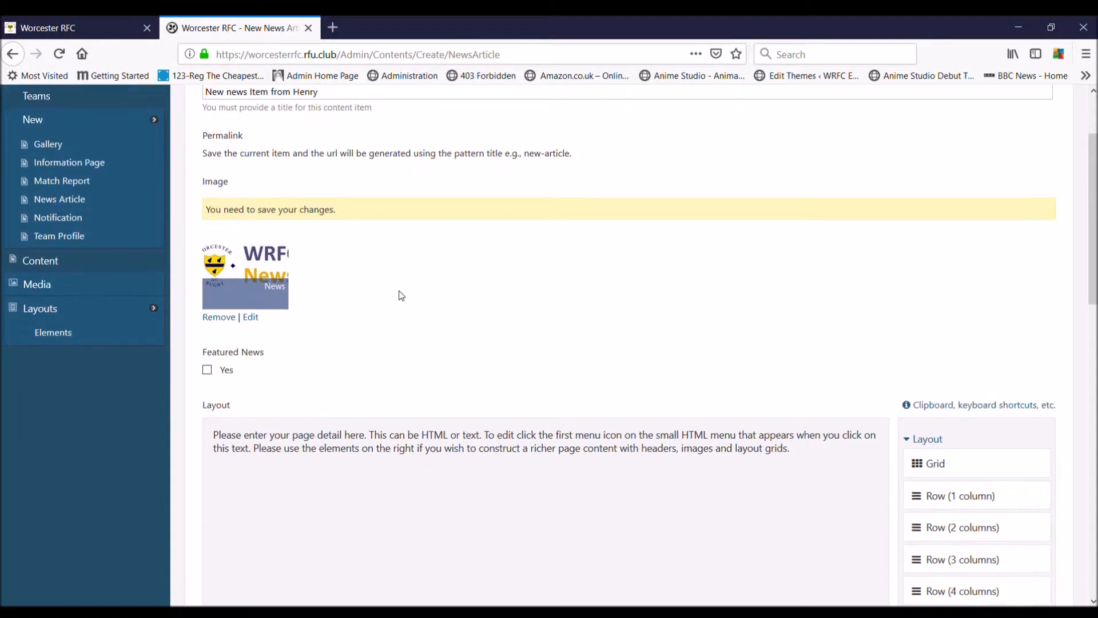
scroll(406, 270, down, 3)
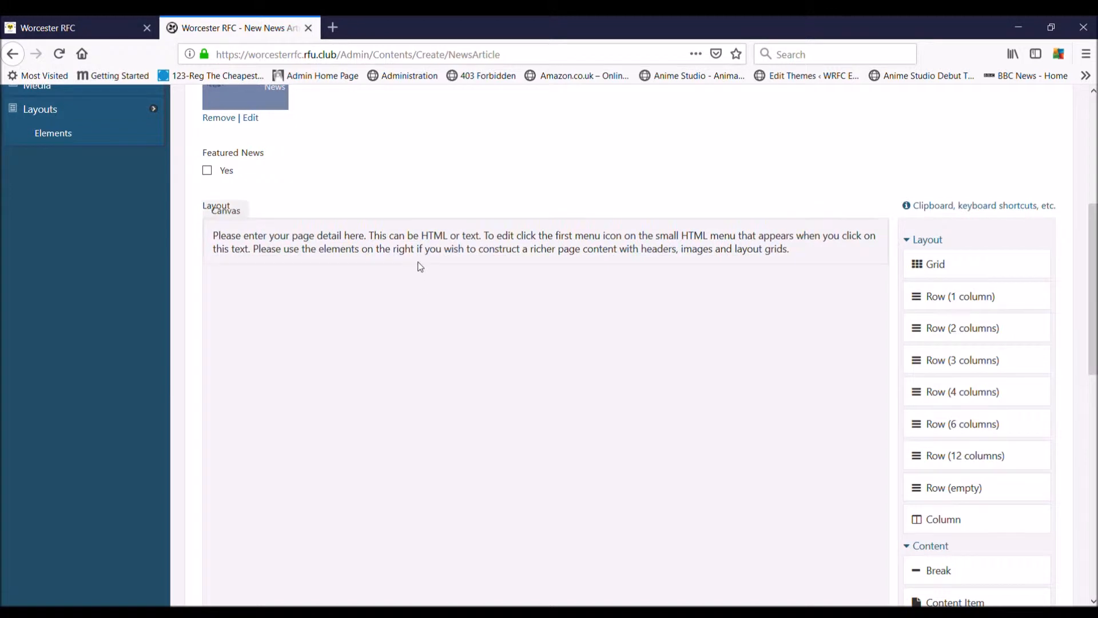
scroll(423, 258, down, 2)
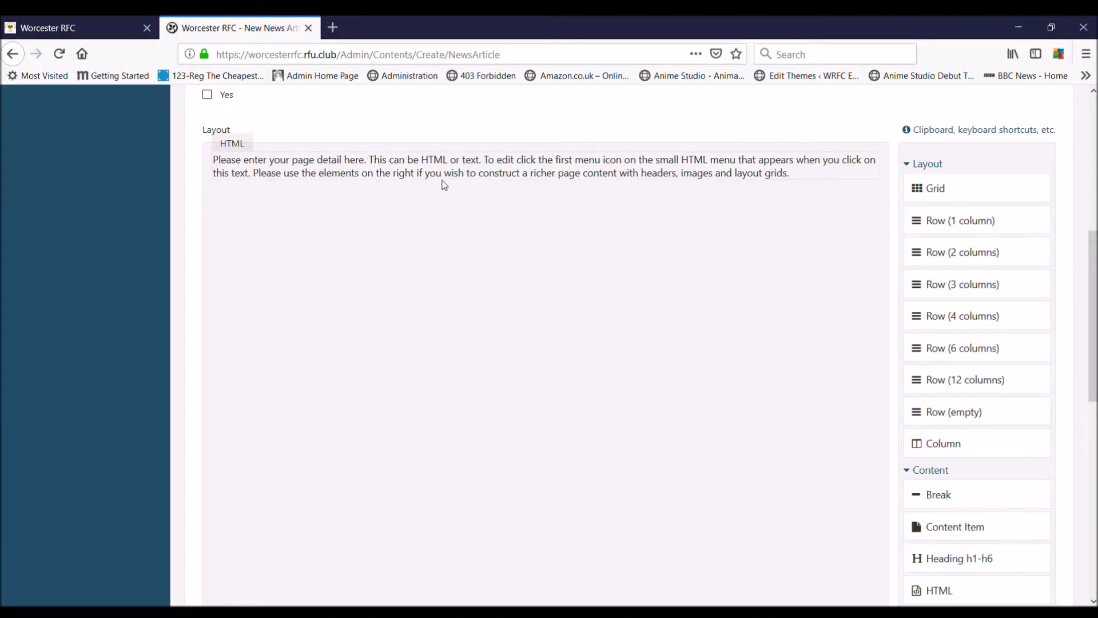
click(412, 171)
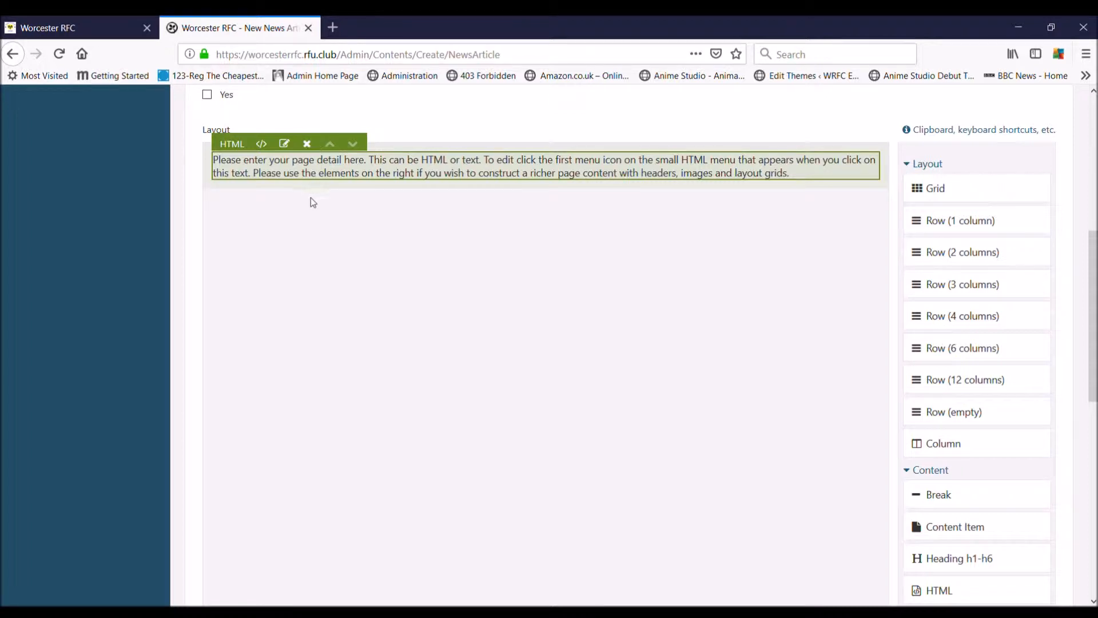
click(308, 145)
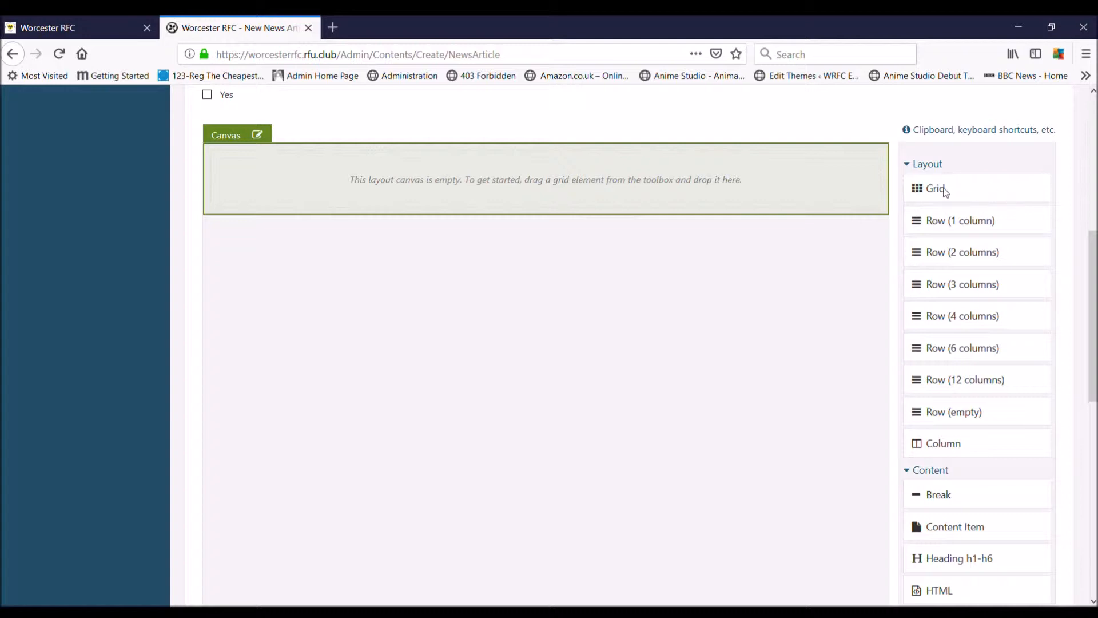
Step: Add a grid containing a one-column row to the empty layout canvas
drag(945, 192, 401, 187)
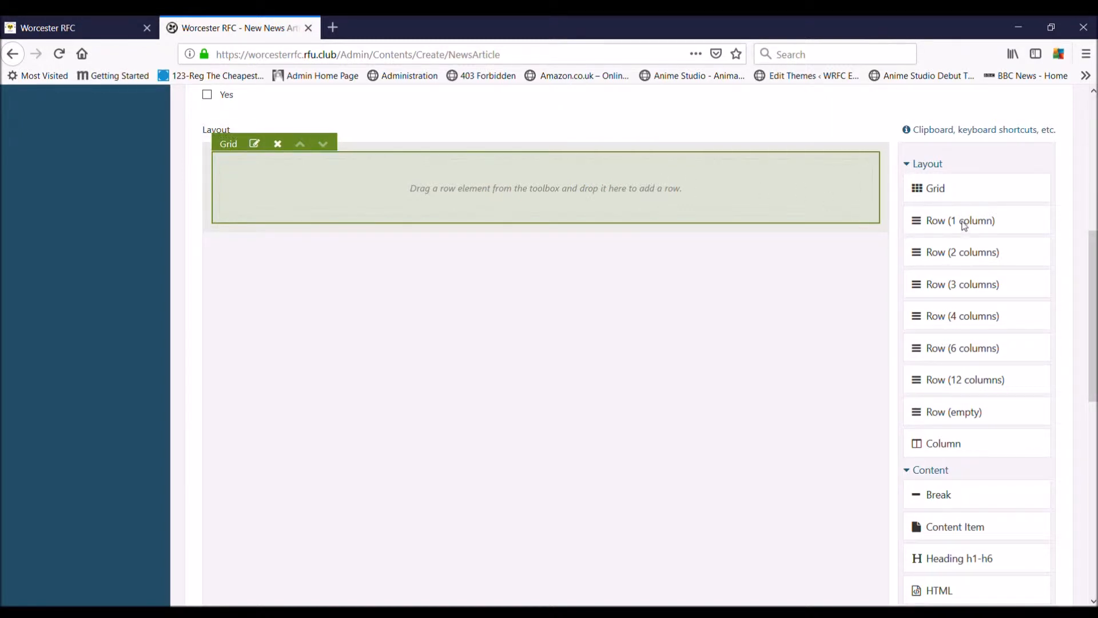
drag(960, 226, 533, 192)
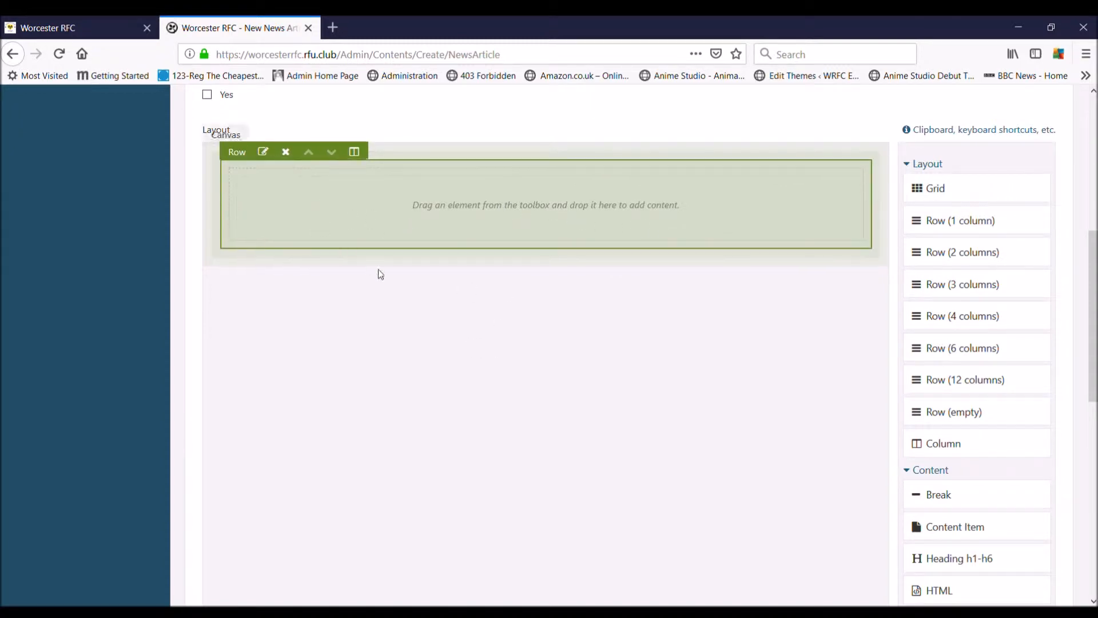
Step: Place an HTML element in the one-column row and enter "Head Line fro" followed by the author's first name
scroll(394, 318, down, 2)
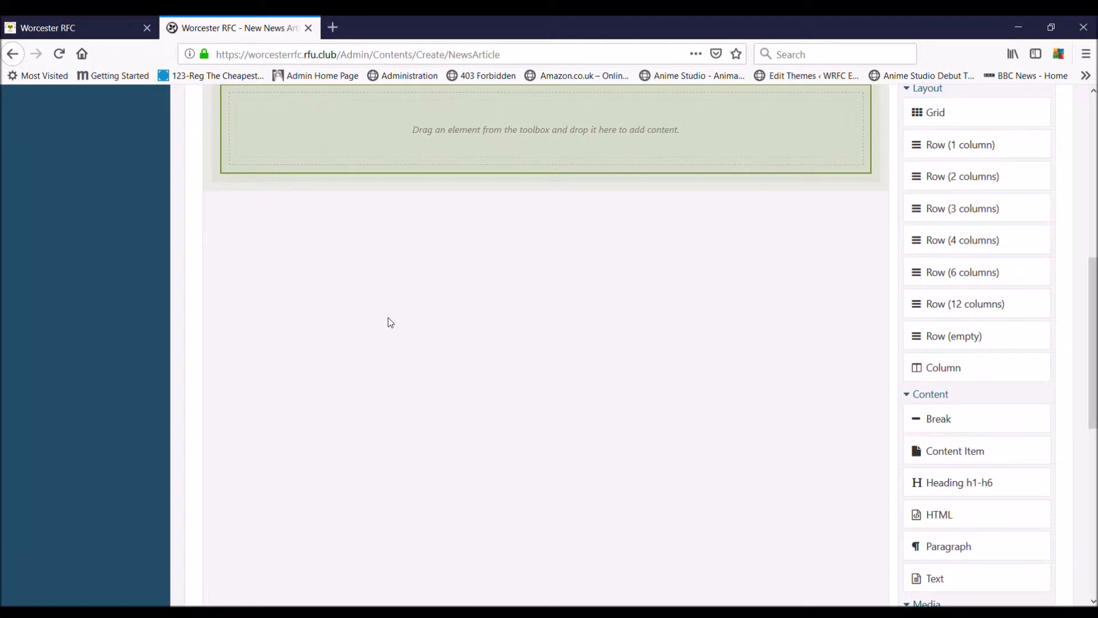
scroll(388, 316, down, 2)
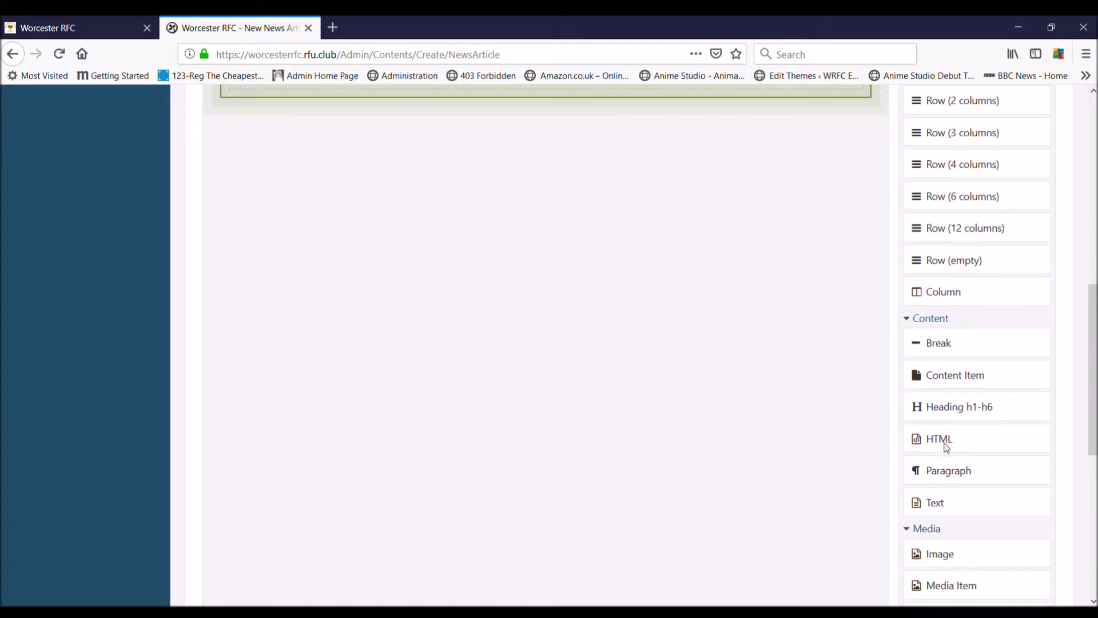
scroll(949, 444, down, 3)
scroll(957, 449, down, 1)
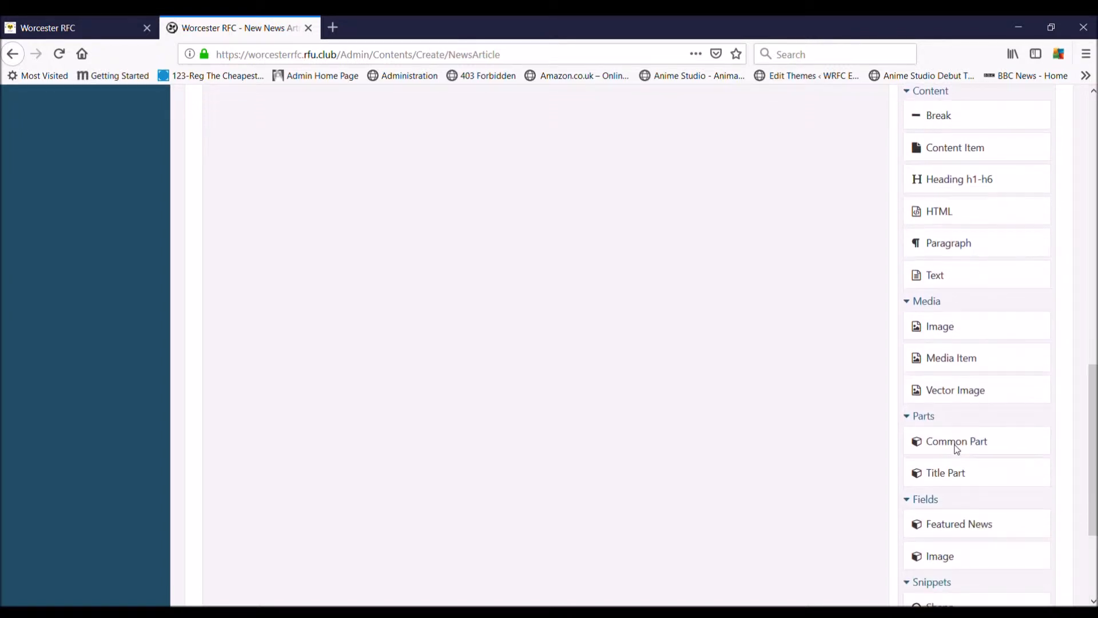
scroll(991, 541, up, 2)
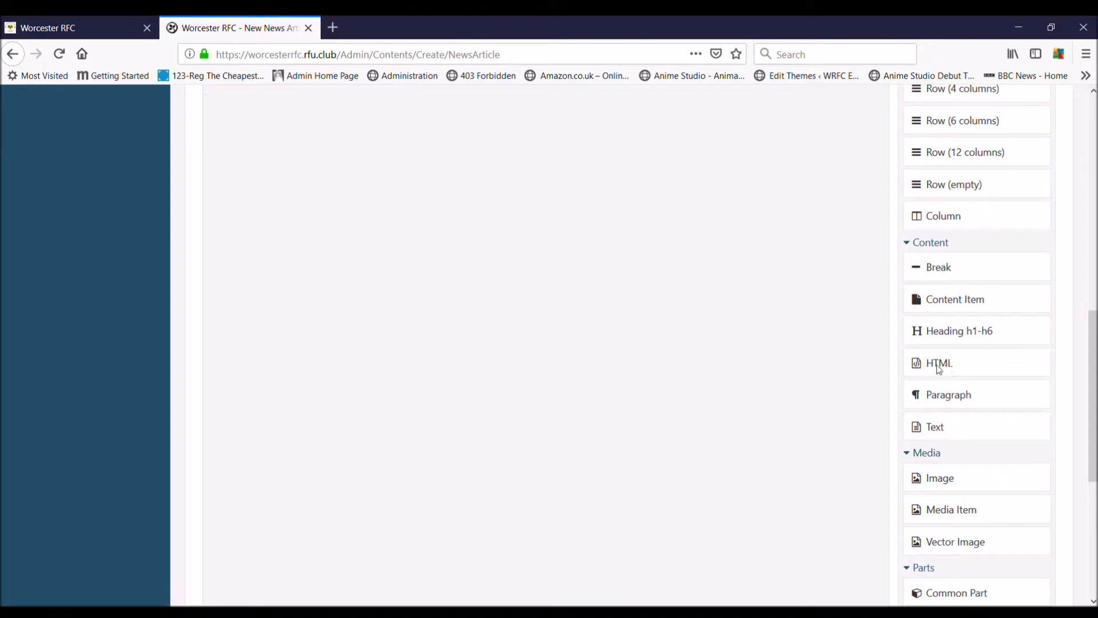
drag(944, 362, 336, 211)
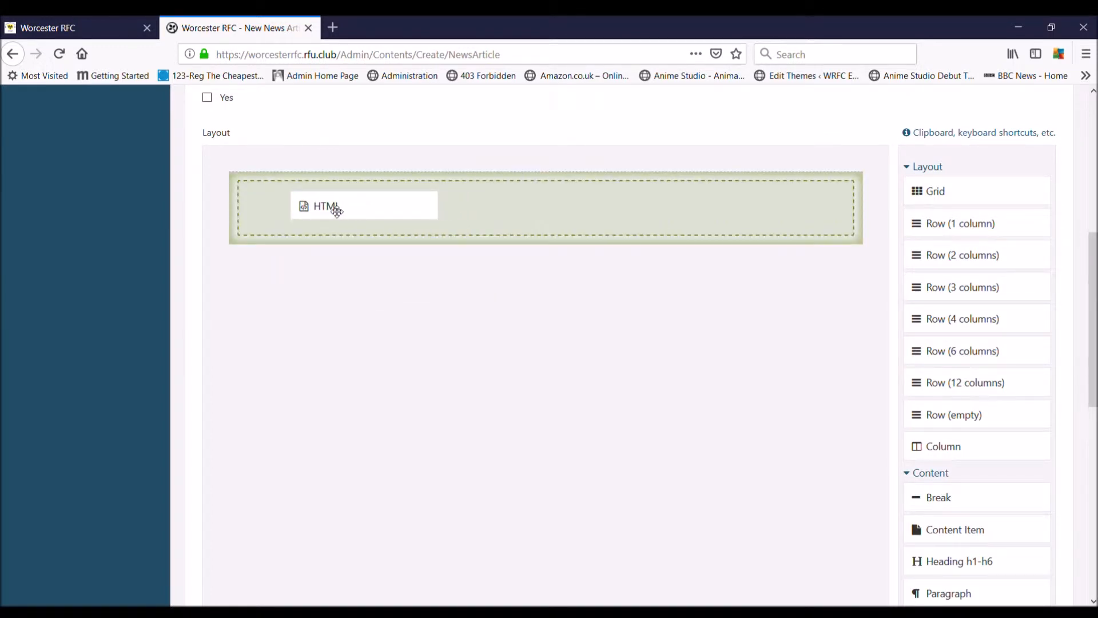
drag(336, 212, 340, 206)
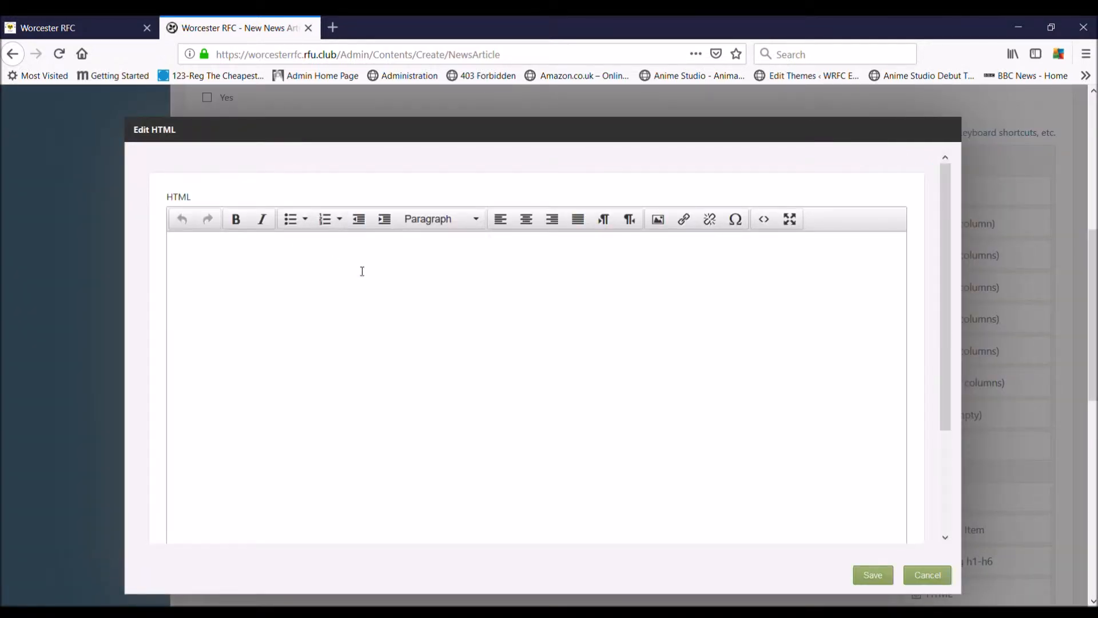
click(293, 252)
text(HeadLine fro Henry)
Step: Format the headline text as centred Heading 1 and save the HTML element
click(195, 252)
drag(253, 250, 177, 251)
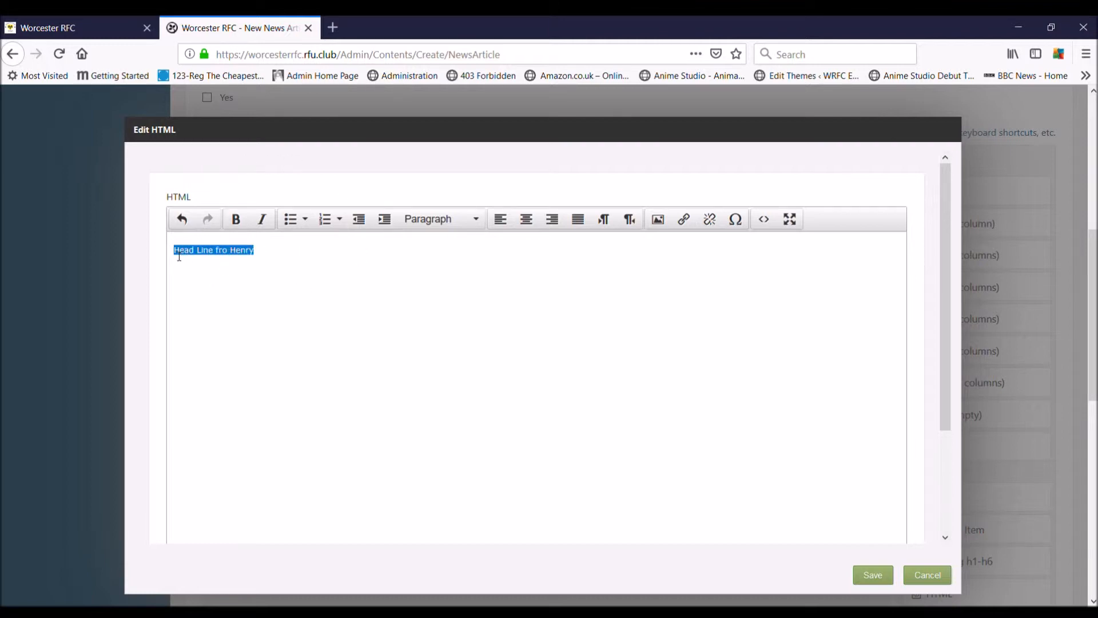
click(477, 219)
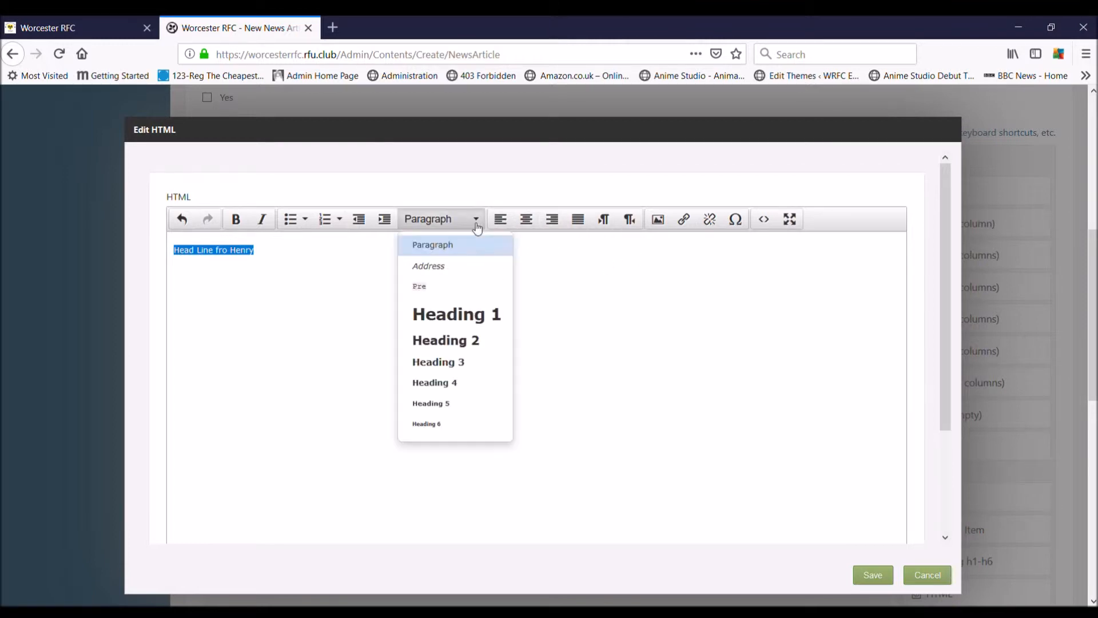
click(484, 318)
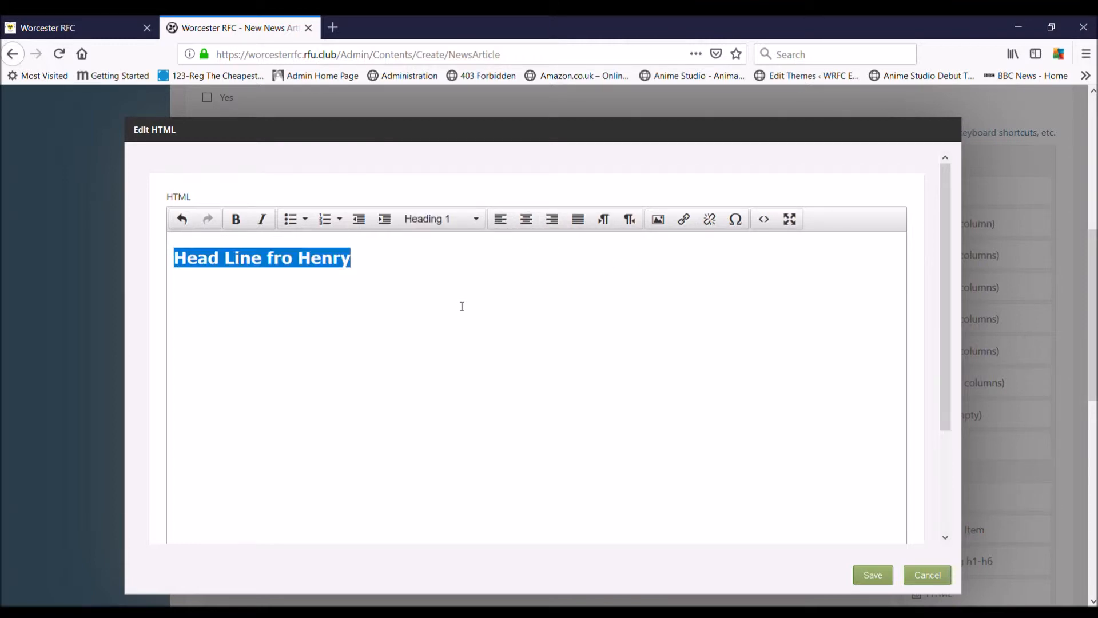
click(526, 220)
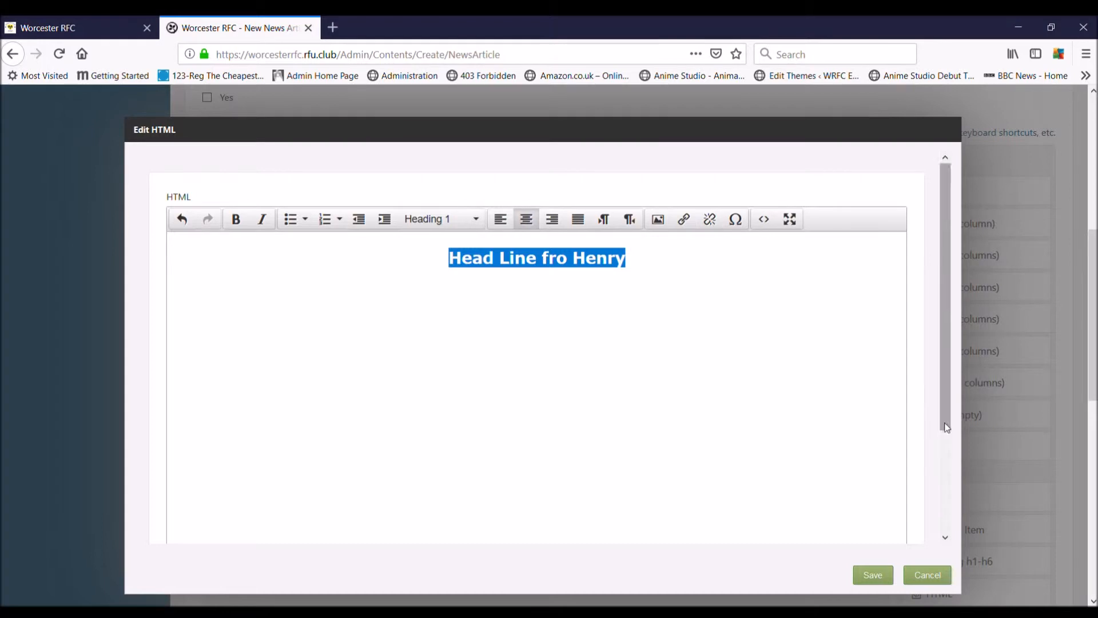
click(878, 579)
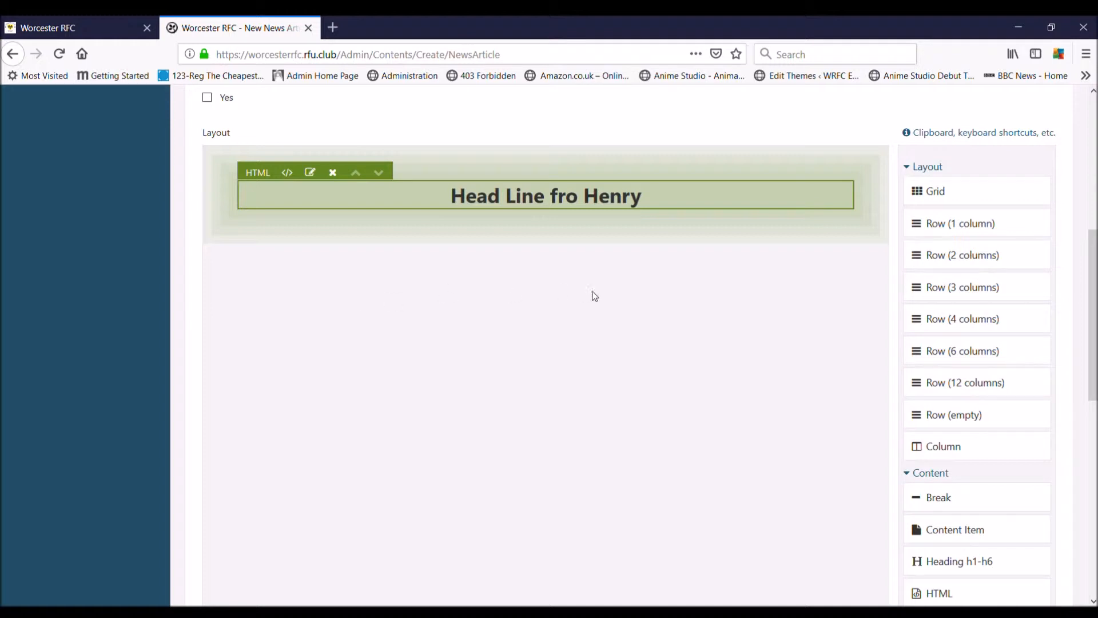
Step: Add a two-column row below the headline and insert another HTML element into the layout for the left-hand text
drag(955, 260, 526, 248)
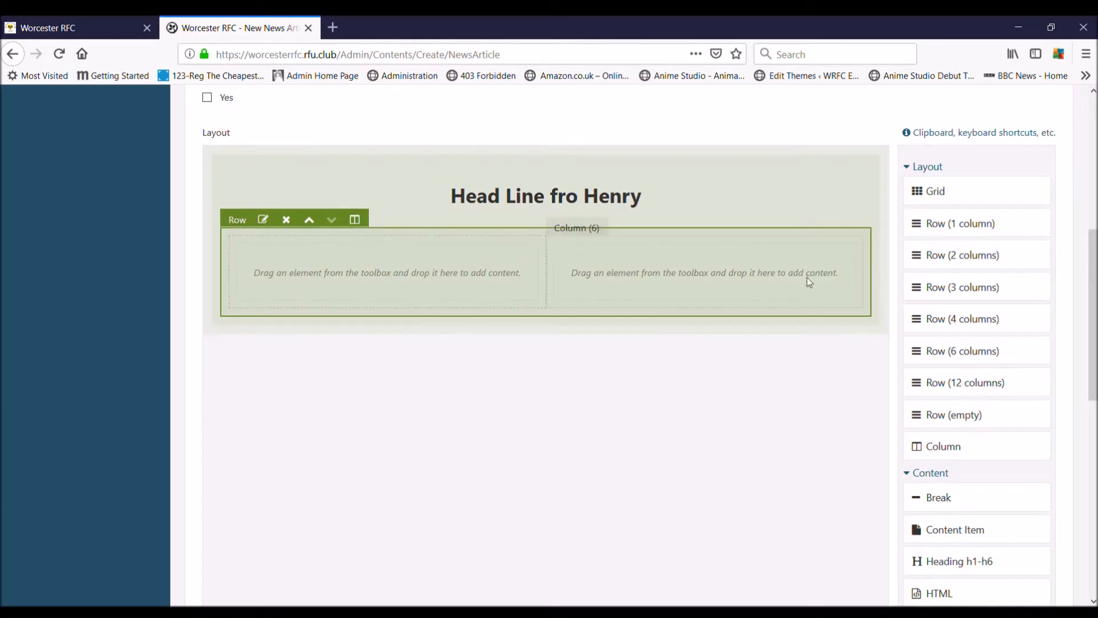
scroll(746, 257, down, 3)
drag(940, 441, 348, 137)
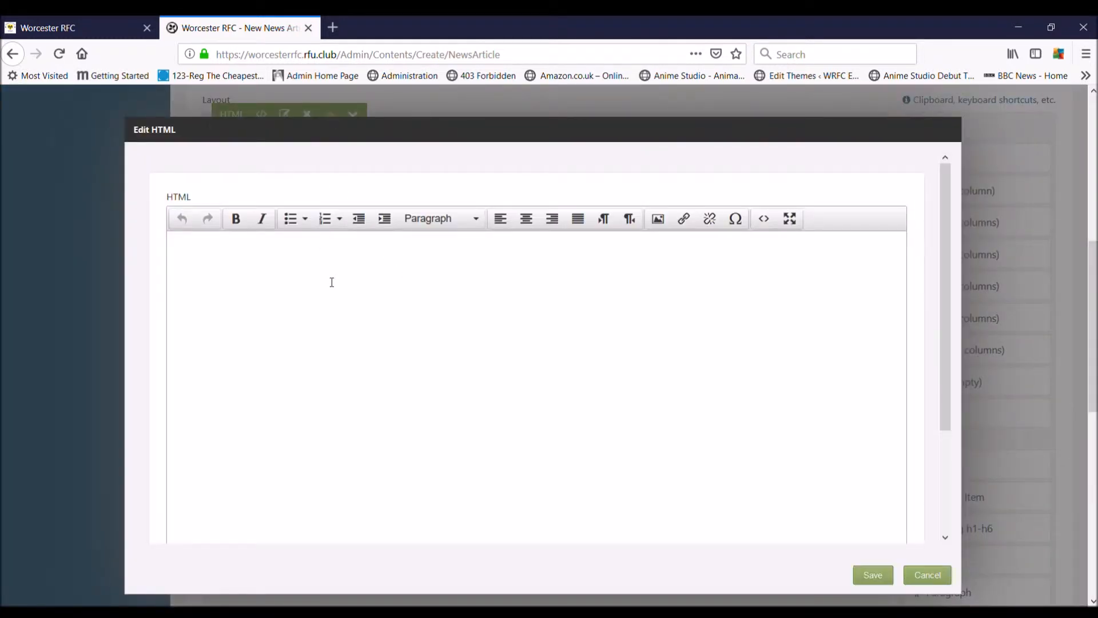
Step: Enter "Left text very fine" and, on a separate line below it, "Blah de blah" in the new HTML element
text(L)
text(eft te)
text(xt)
text( very fine  )
text(Bl)
text(ah)
text( d)
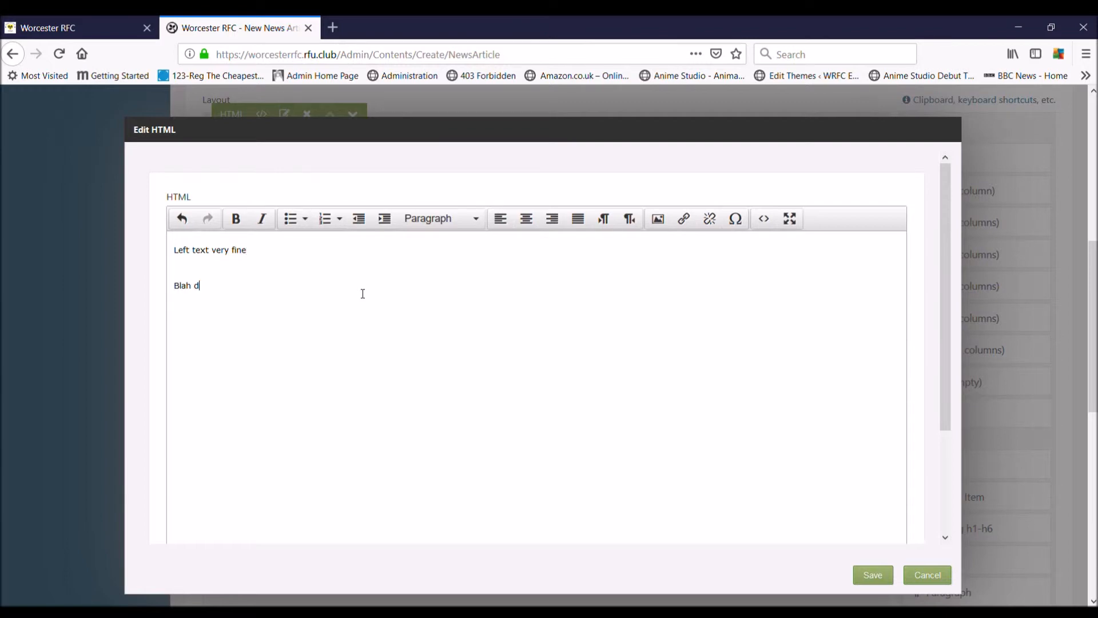
text(e blah)
Step: Format the line "Left text very fine" as Heading 3, leaving the cursor in the "Blah de blah" line
drag(265, 258, 170, 247)
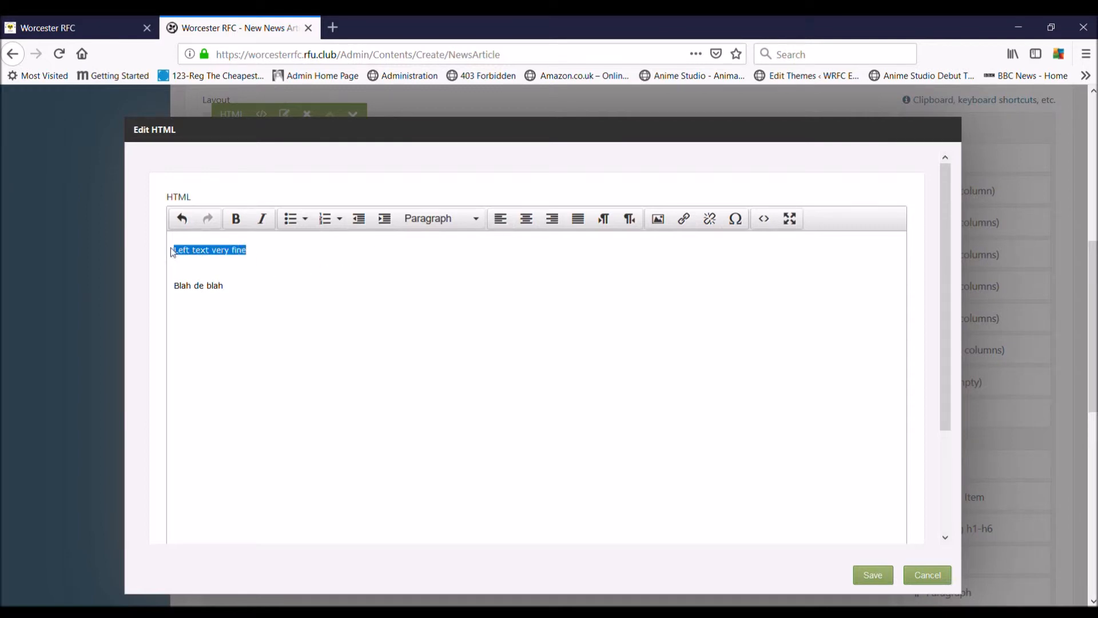
click(468, 222)
click(455, 365)
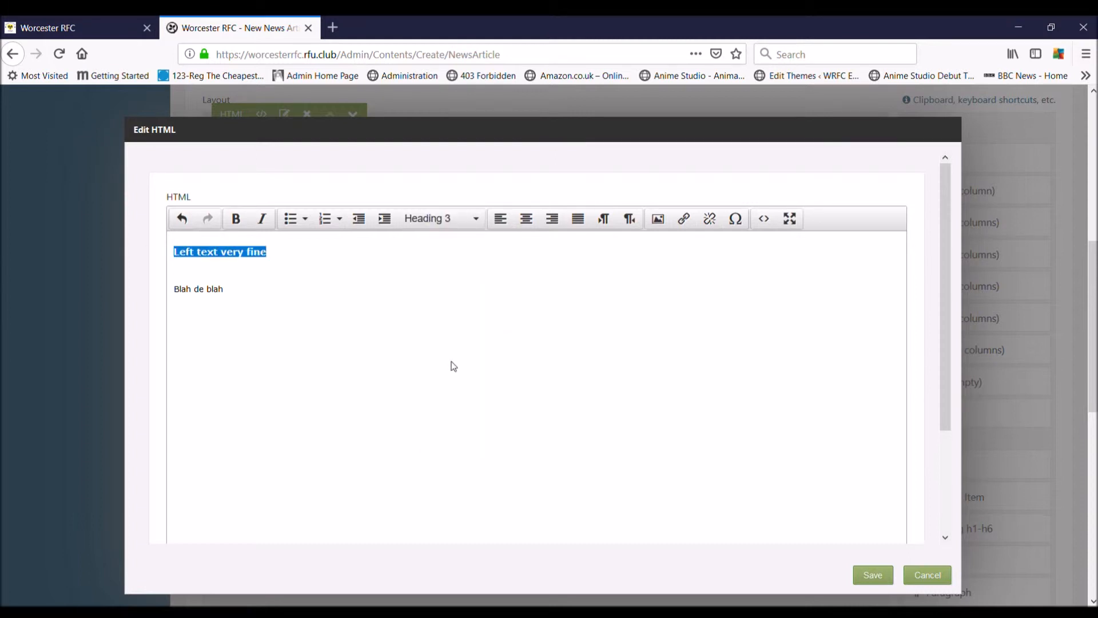
click(306, 293)
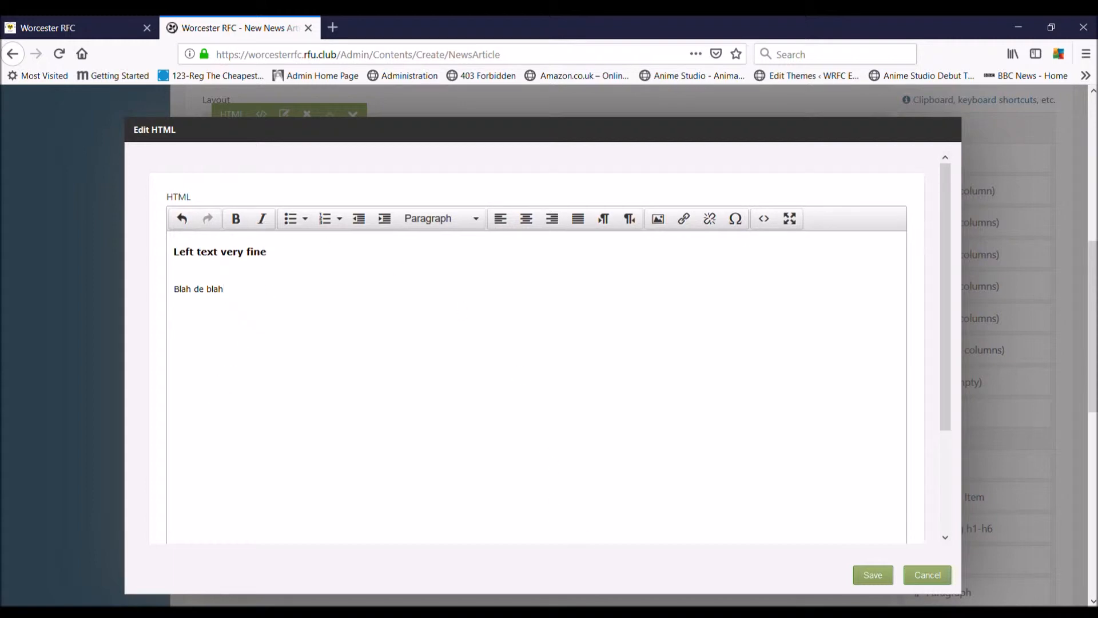
Step: Save the left-hand text element and add a new HTML element to the right column of the two-column row
click(866, 570)
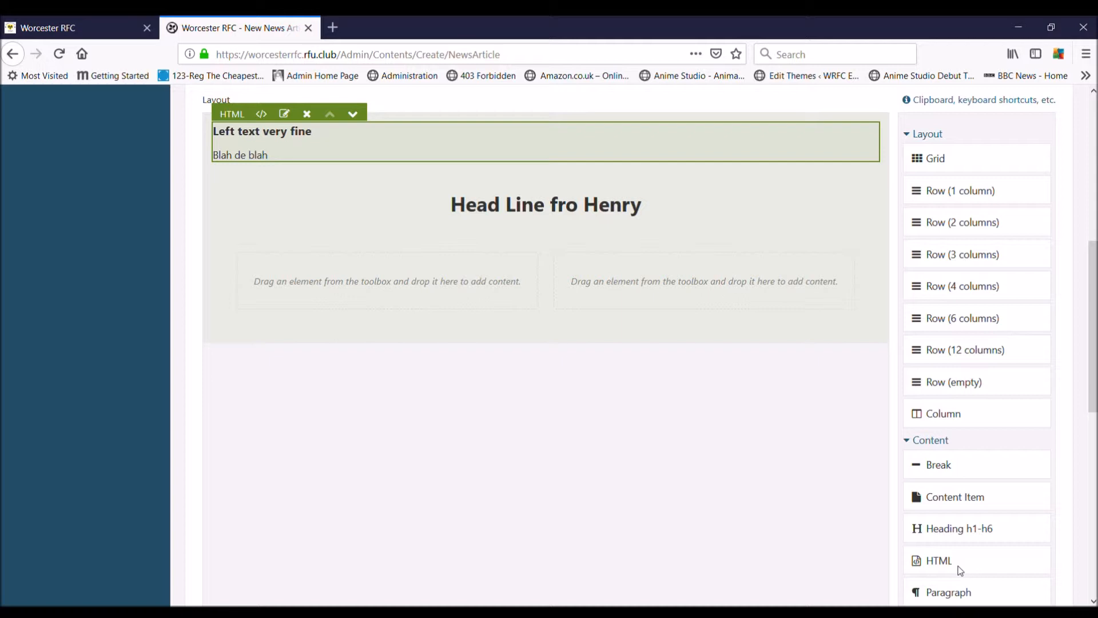
drag(956, 566, 679, 290)
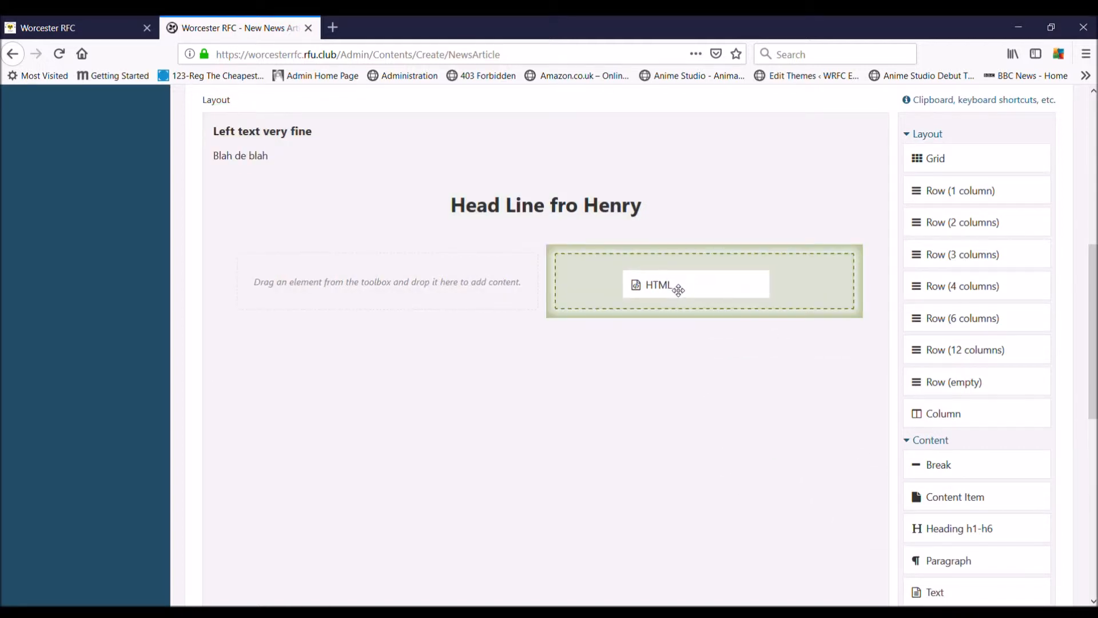
drag(678, 290, 674, 288)
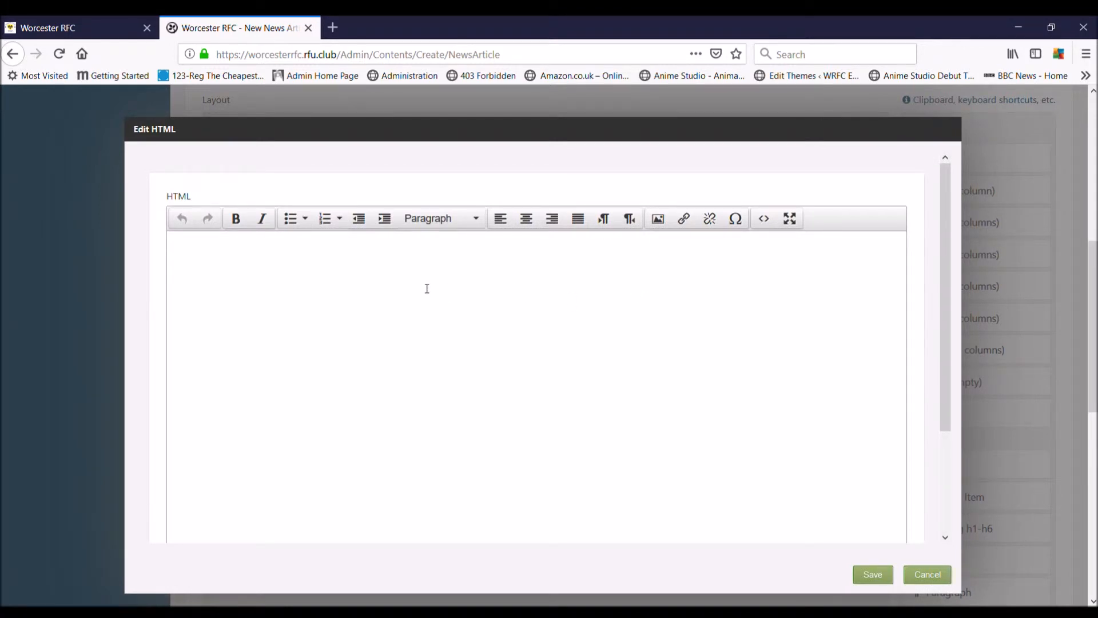
Step: Insert the image vipers.jpg from the Web Site Design folder into the right column's HTML element and save the element
click(658, 218)
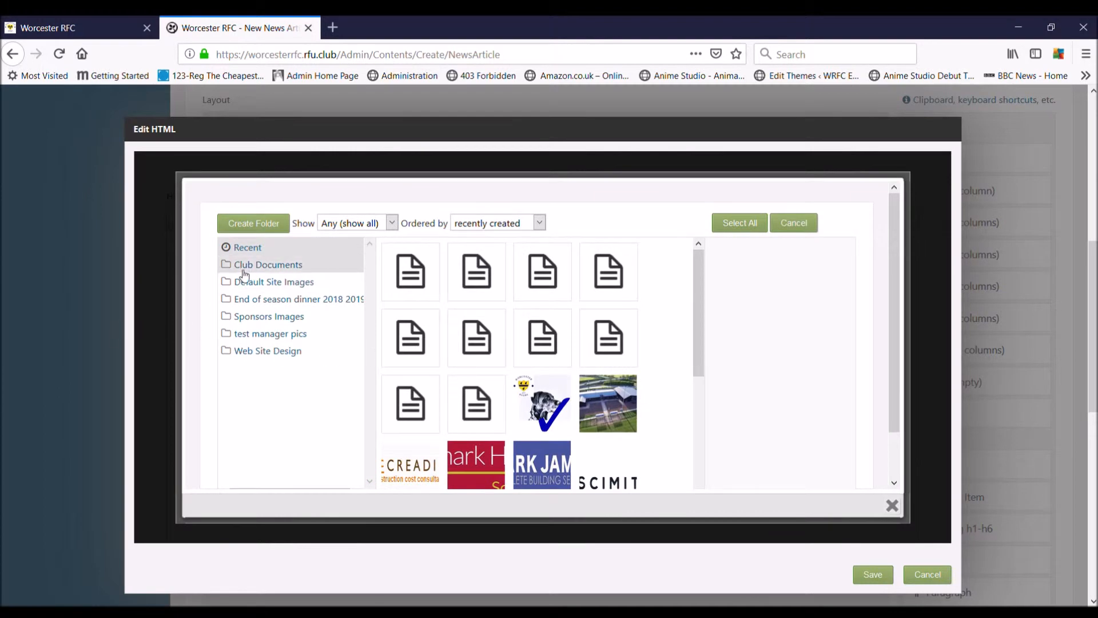
click(253, 353)
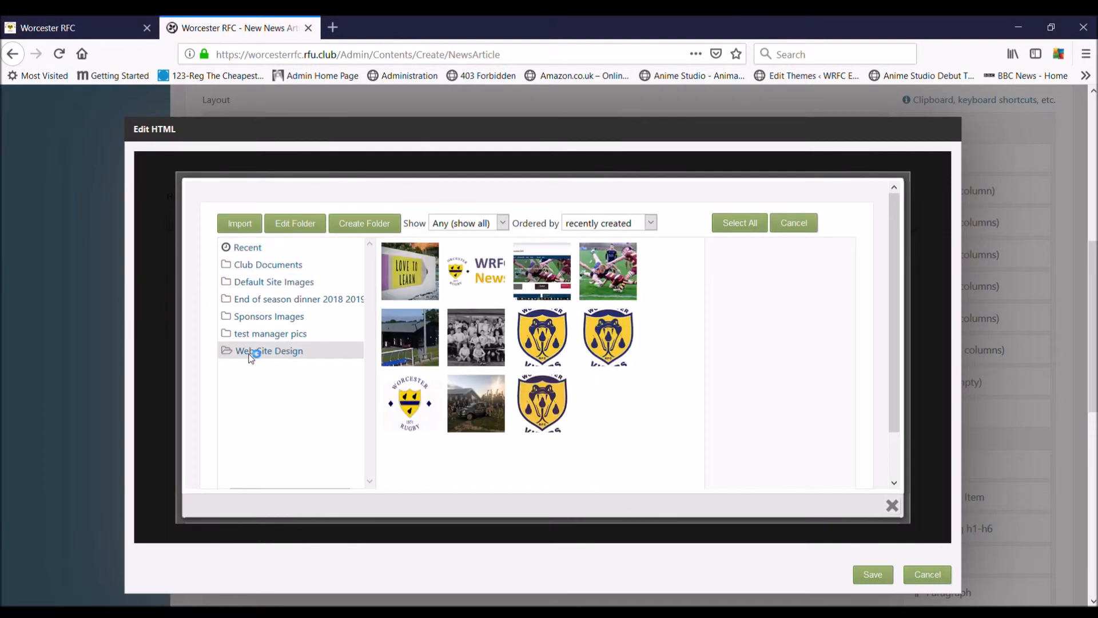
click(474, 337)
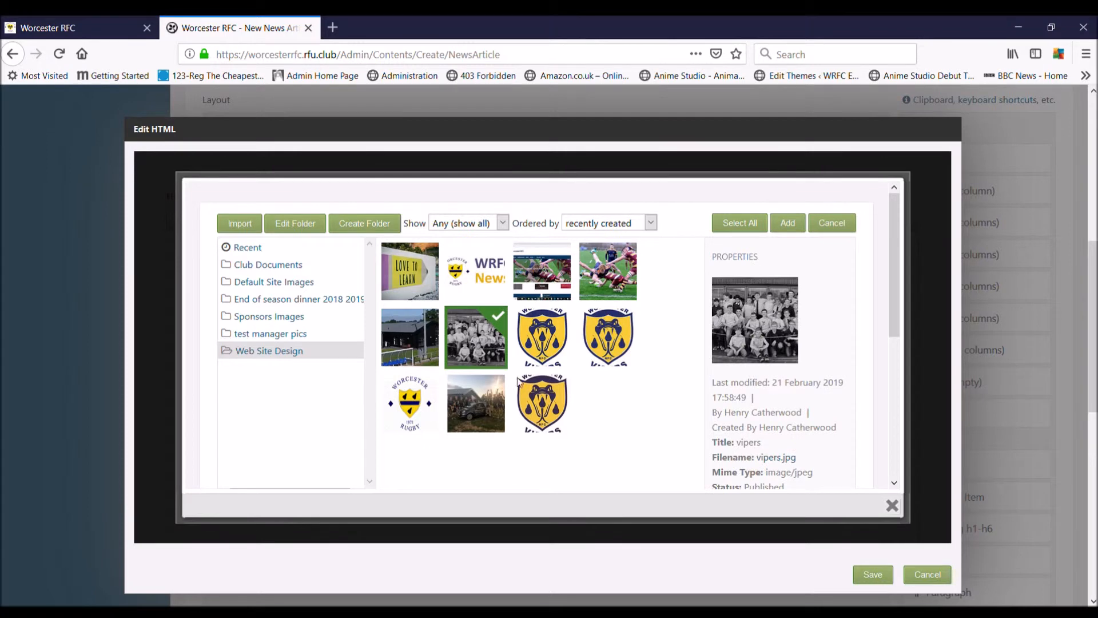
click(789, 226)
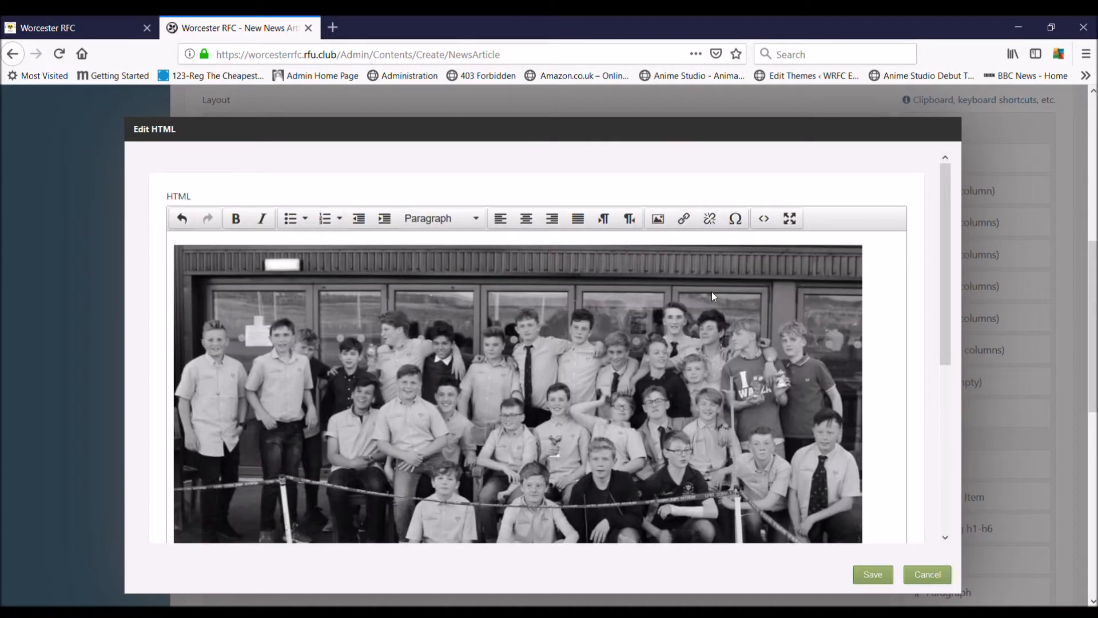
click(872, 574)
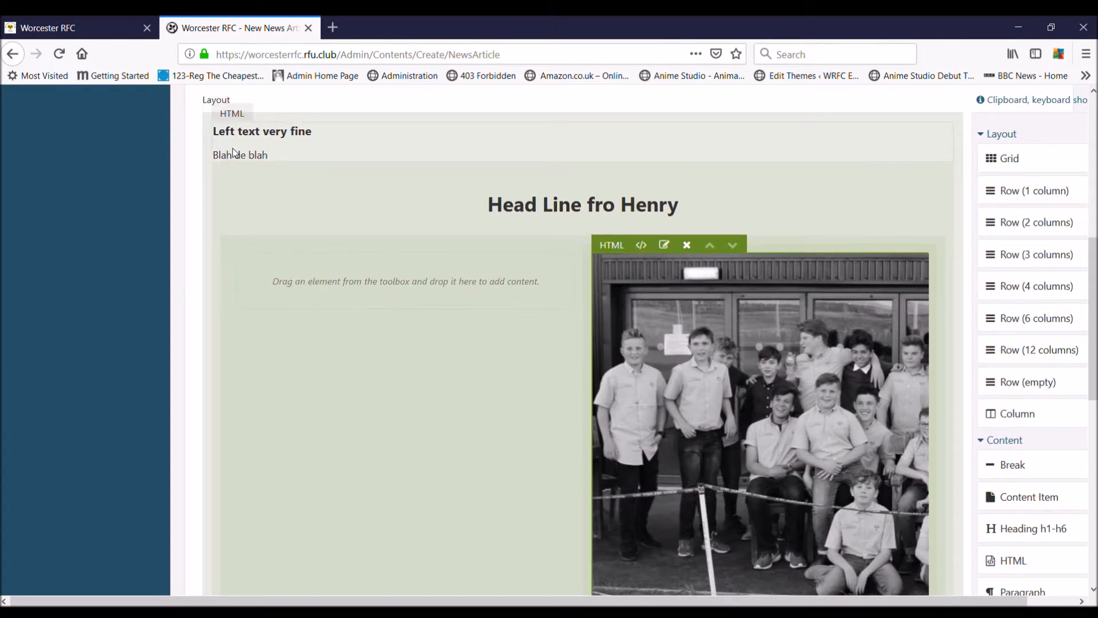
Step: Copy both text lines from the HTML element above the headline, close its editor without saving, and delete that element
click(283, 141)
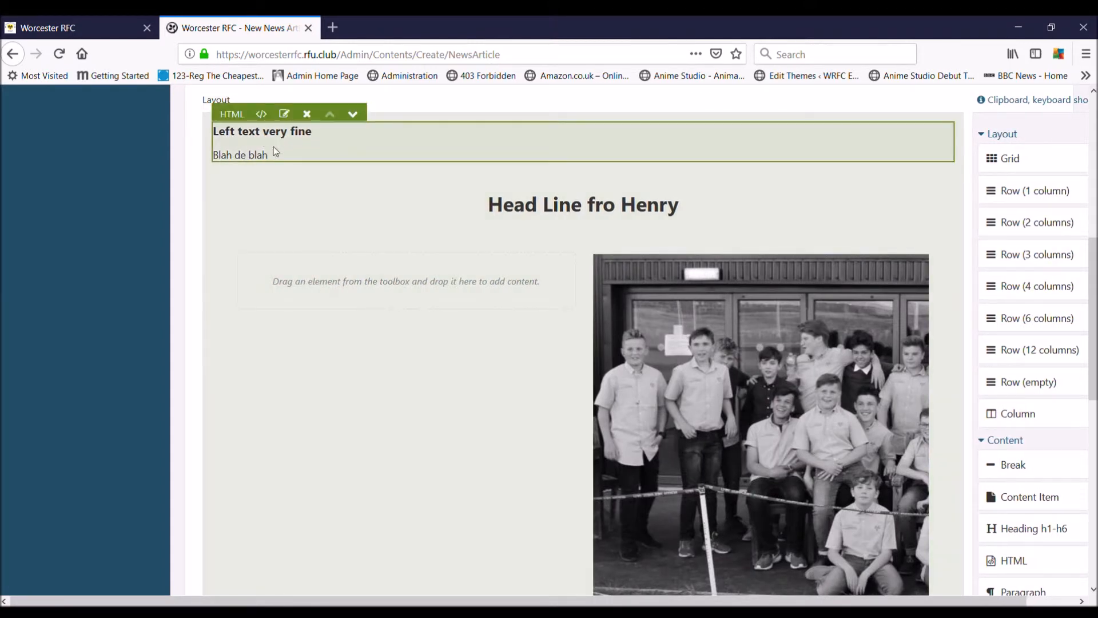
click(284, 115)
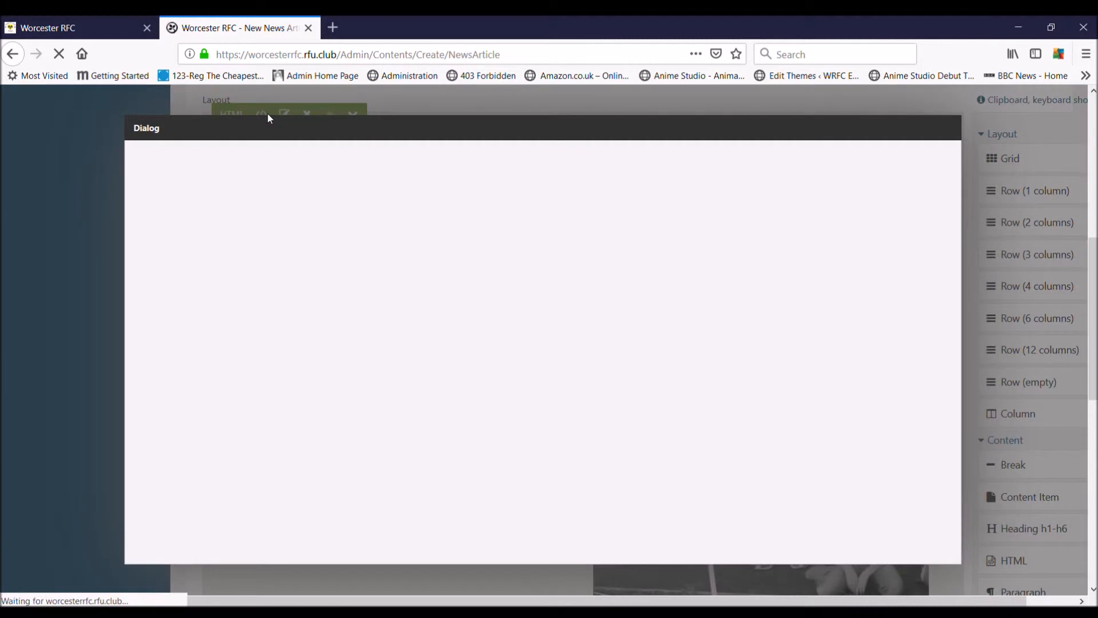
drag(225, 288, 150, 253)
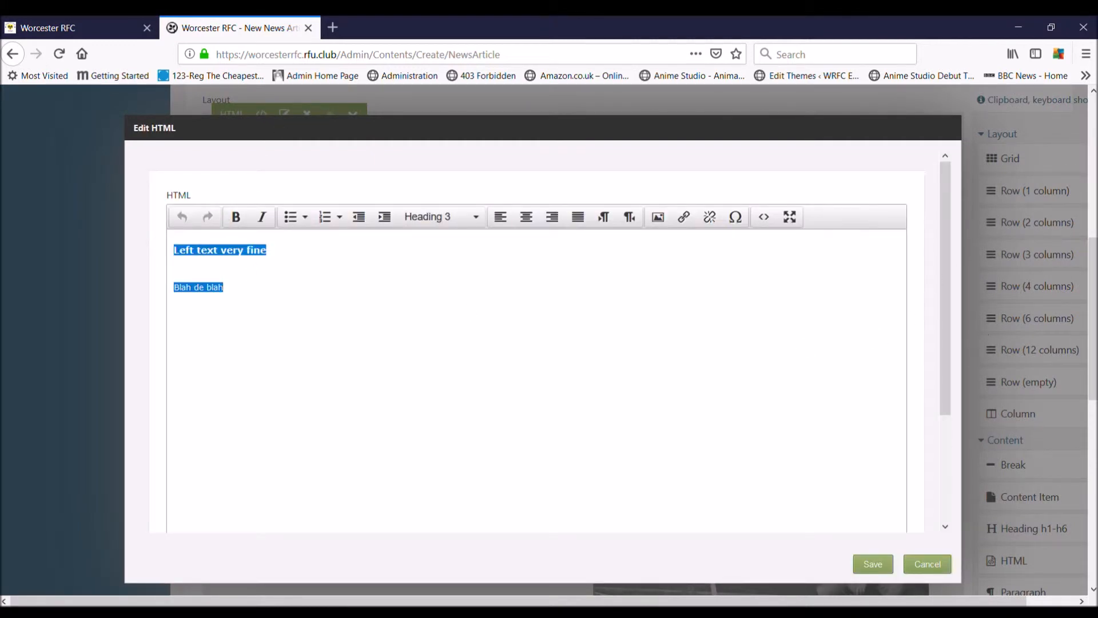
click(927, 564)
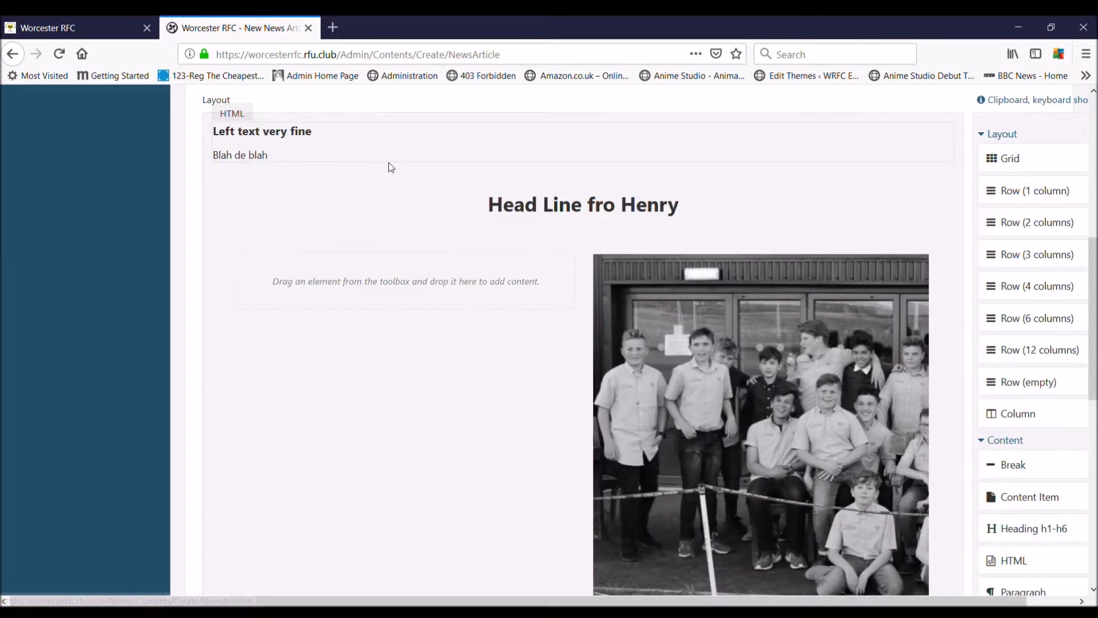
click(257, 130)
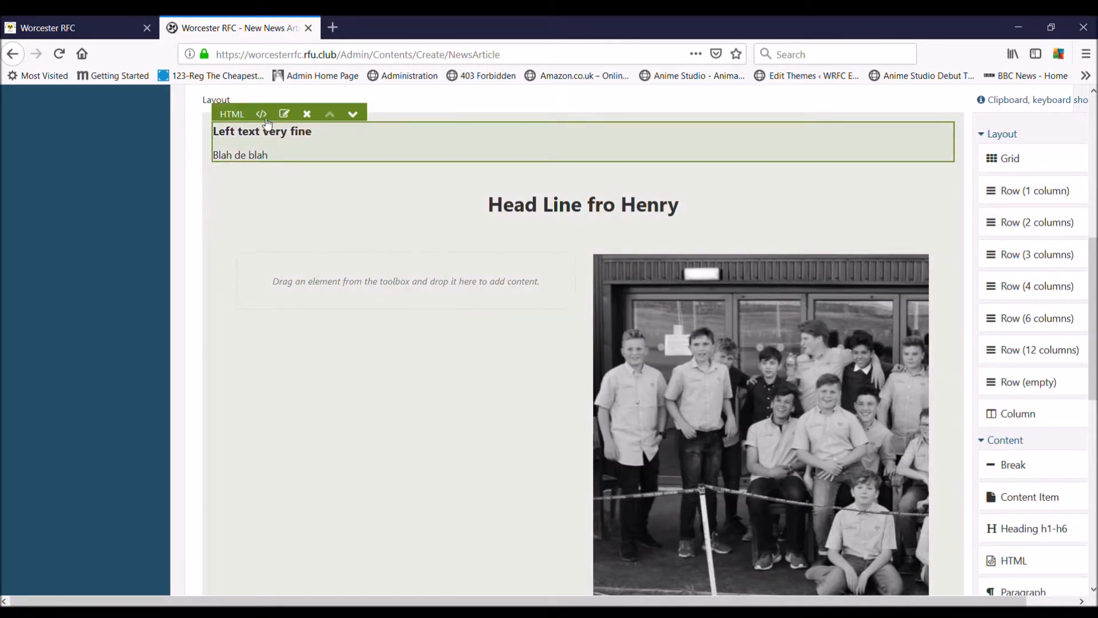
click(307, 115)
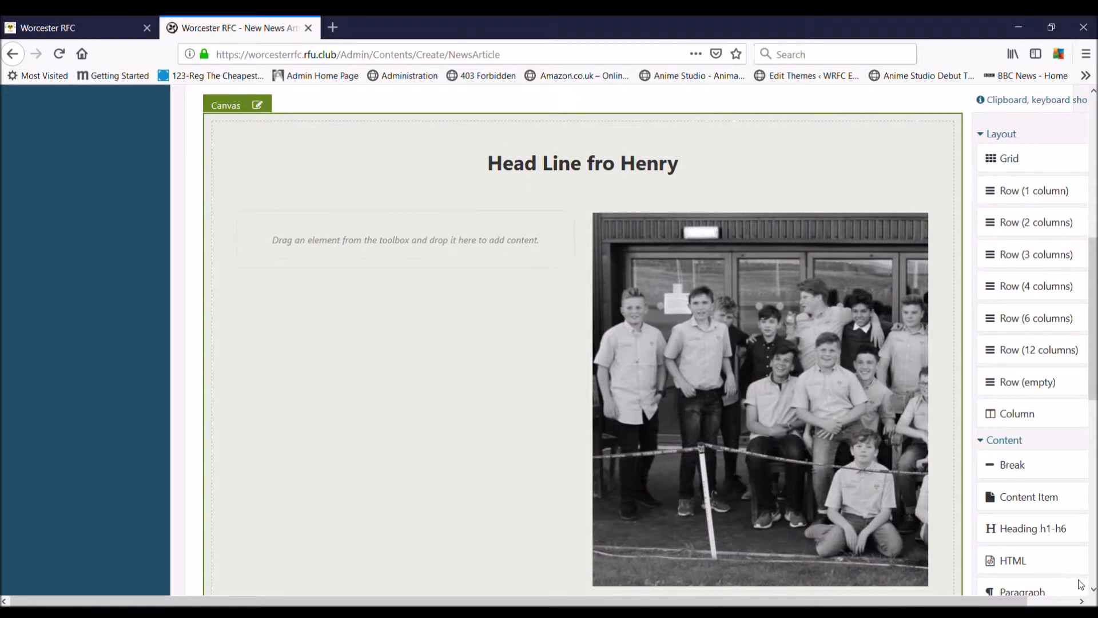
Step: Add an HTML element to the row's empty left column, paste the copied text into it and save it
drag(1022, 564, 336, 242)
double_click(335, 244)
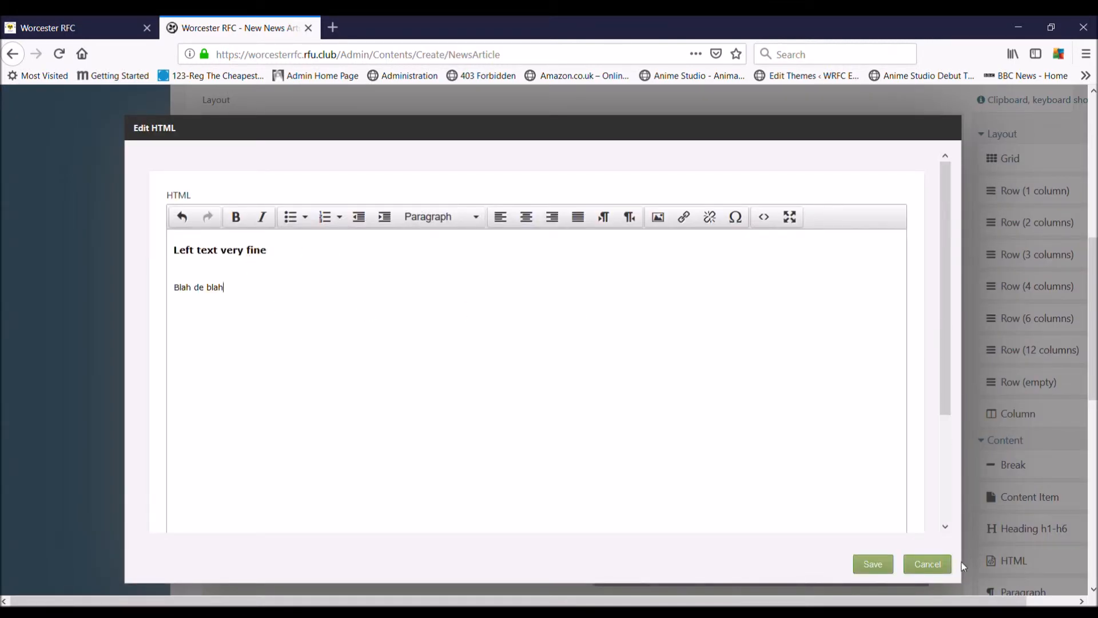
click(873, 564)
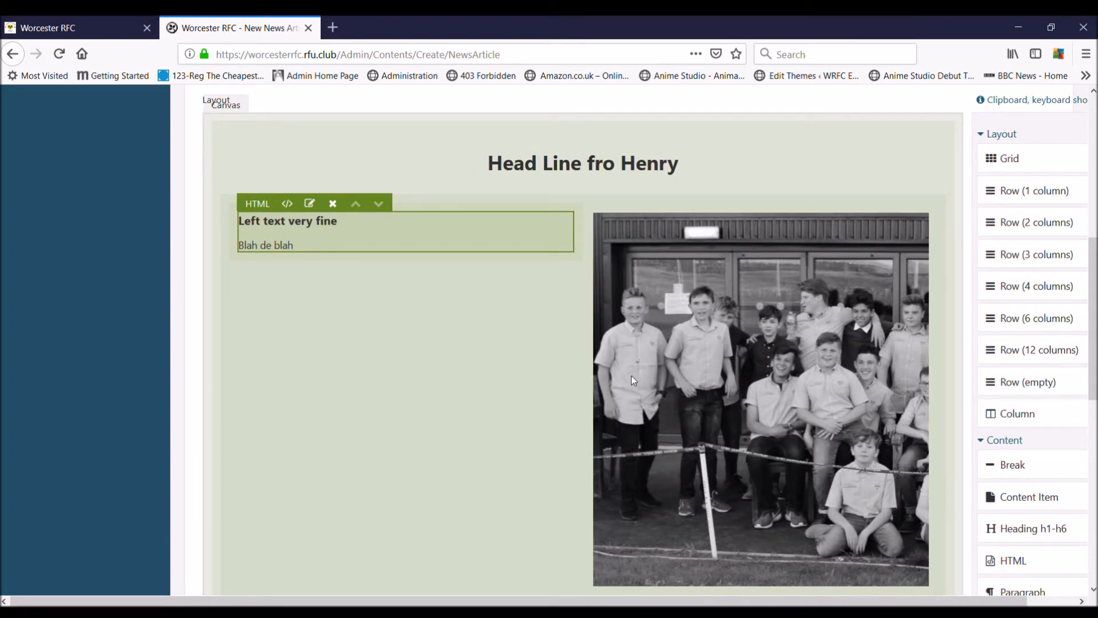
Step: Correct the word "fro" to "from" in the headline and save the headline element
scroll(631, 381, up, 3)
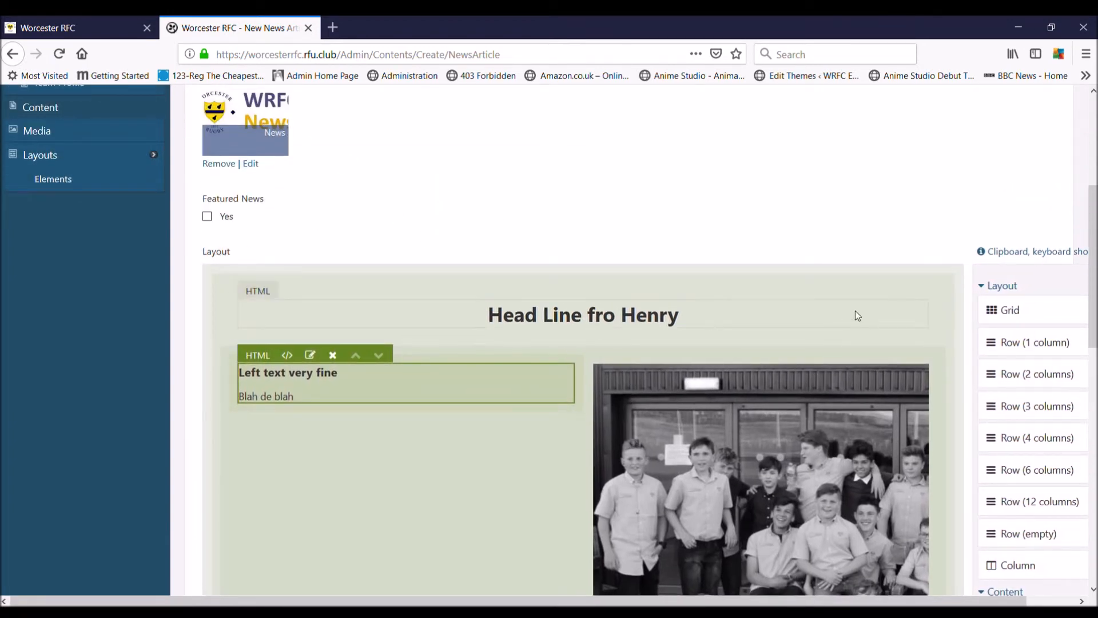
click(575, 319)
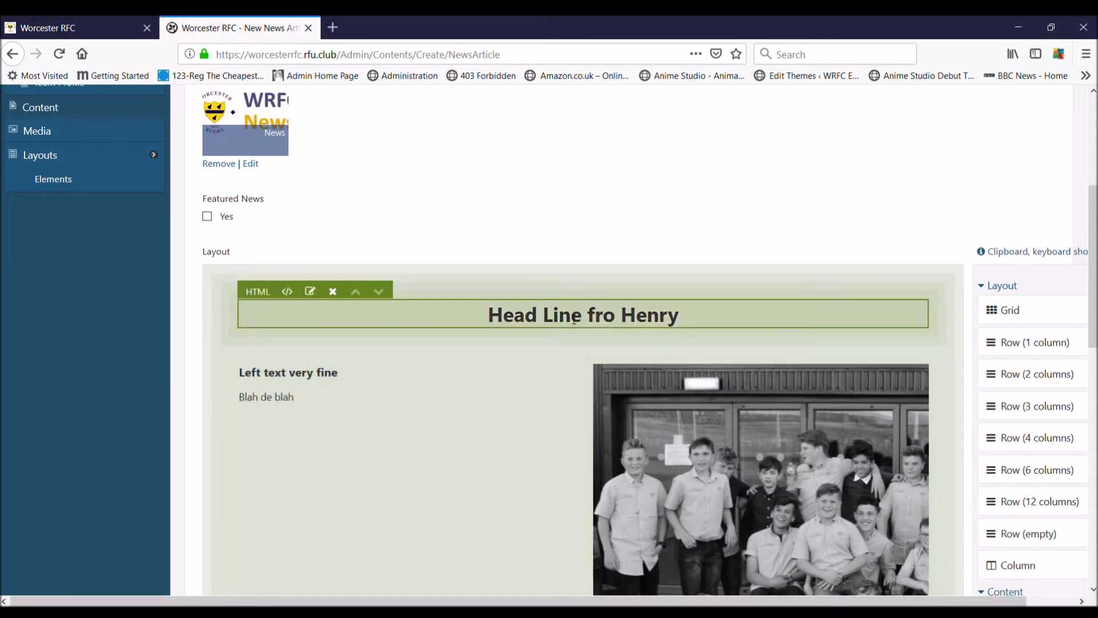
click(289, 292)
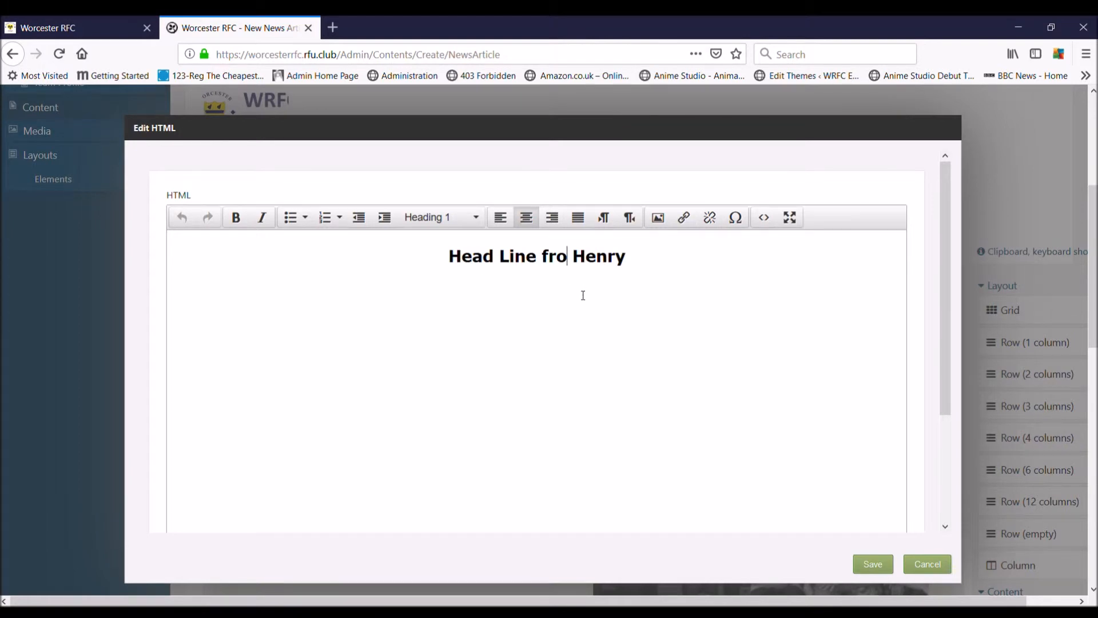
text(m)
click(873, 565)
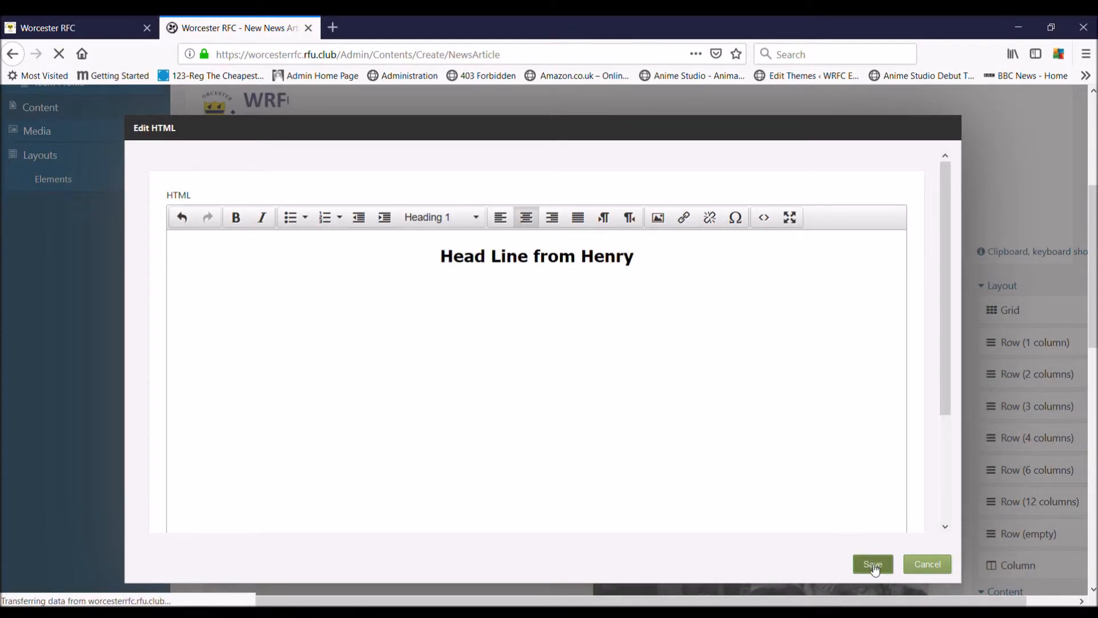
Step: Review the article's layout from the headline down to the area below the image
scroll(455, 314, down, 3)
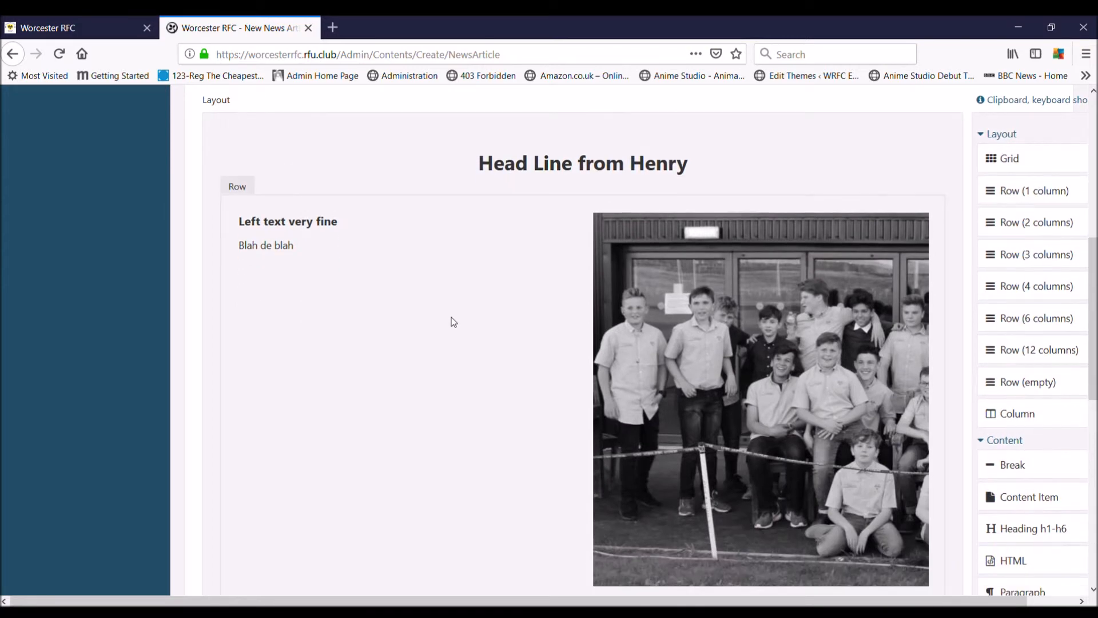
scroll(454, 322, down, 6)
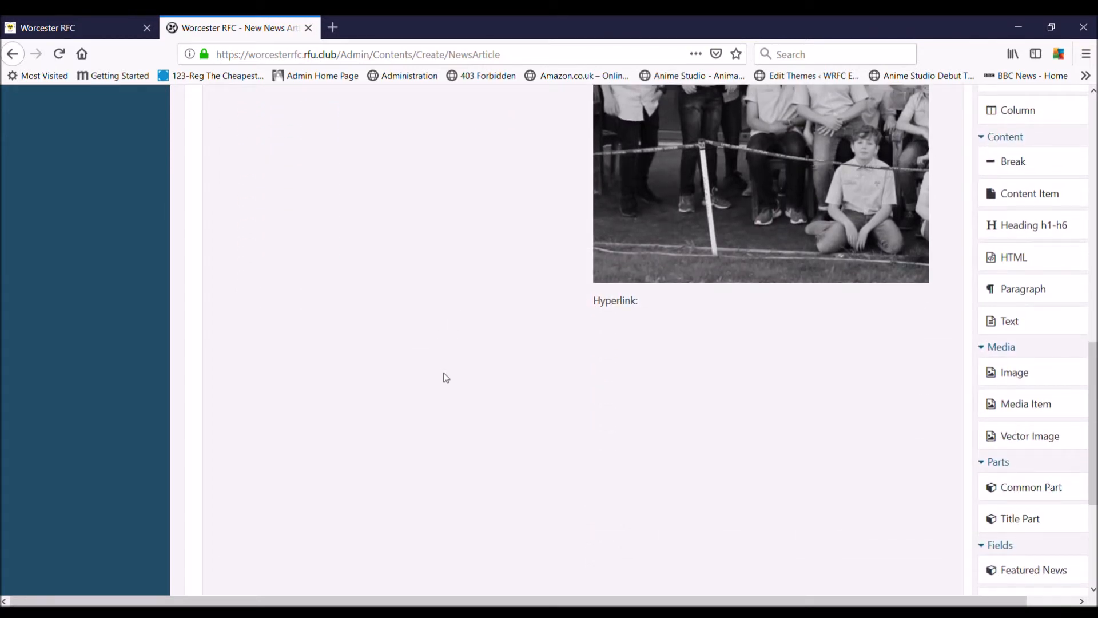
scroll(1018, 332, up, 5)
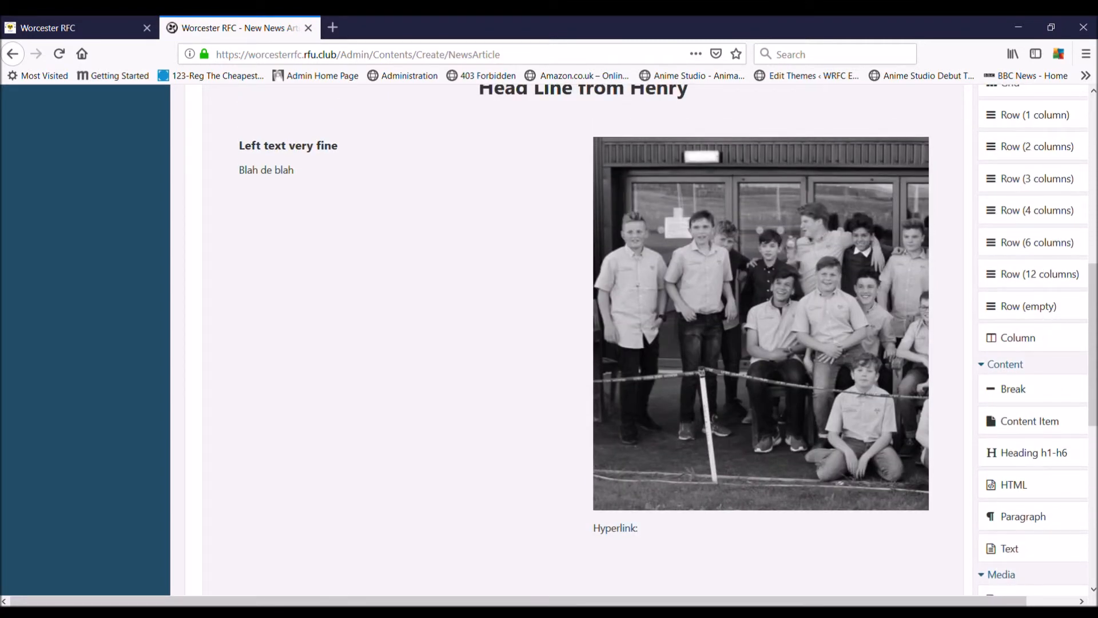
scroll(690, 509, down, 3)
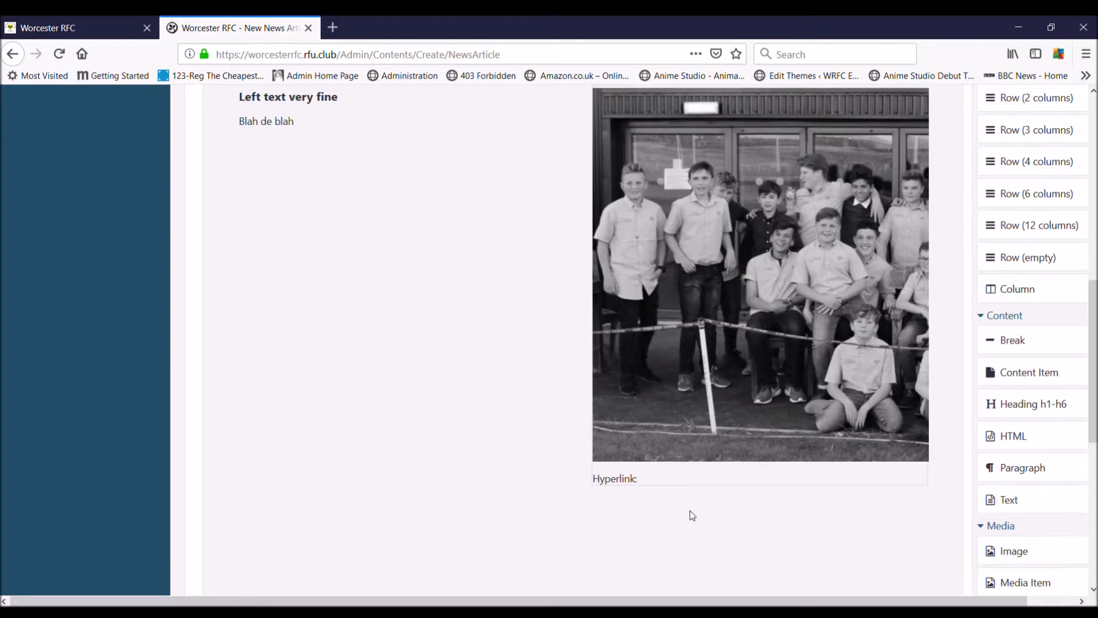
scroll(689, 520, down, 1)
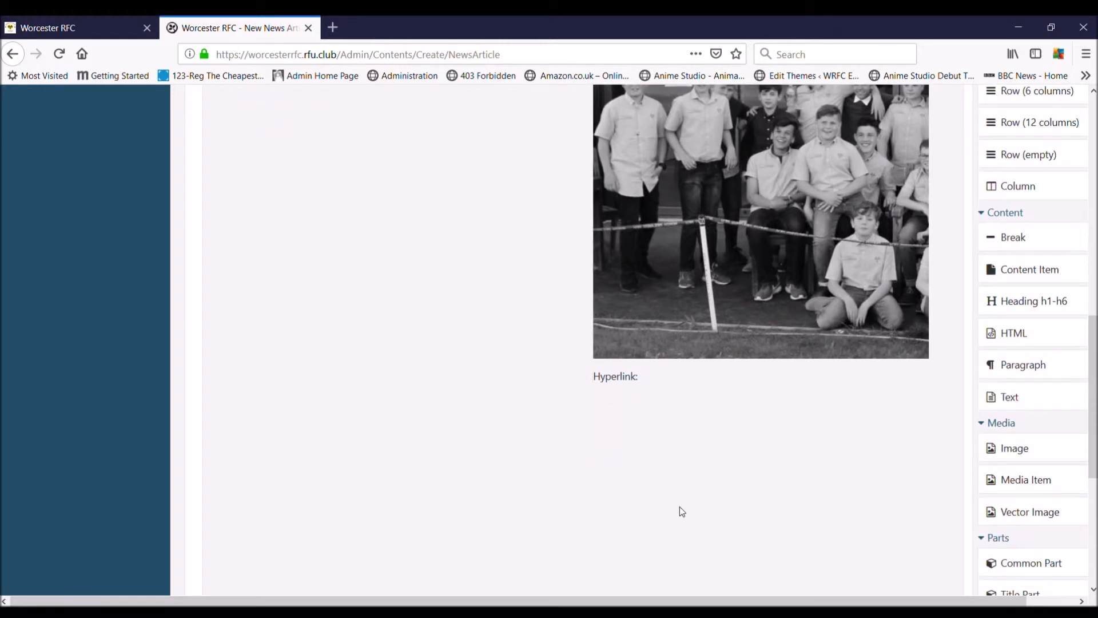
scroll(682, 511, down, 3)
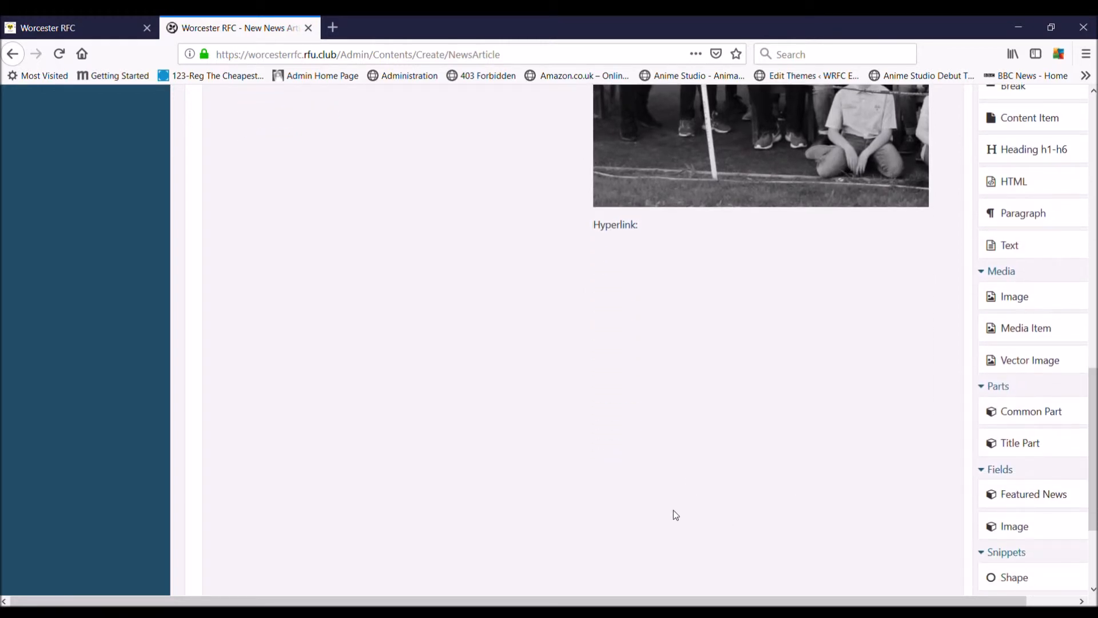
scroll(674, 509, up, 10)
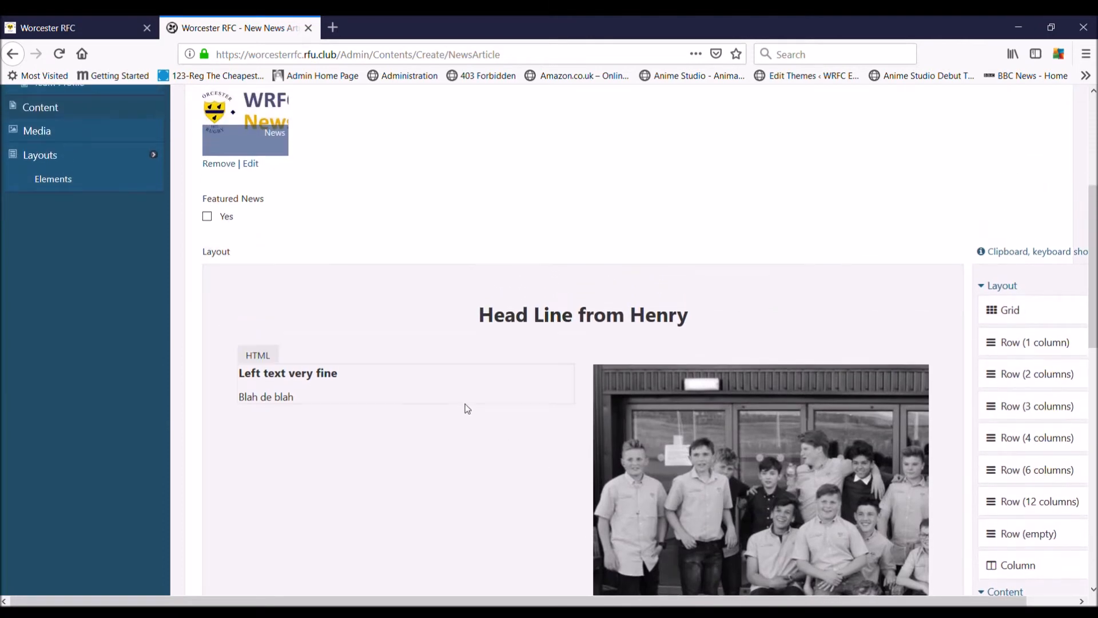
Step: Publish the news article
scroll(444, 372, down, 13)
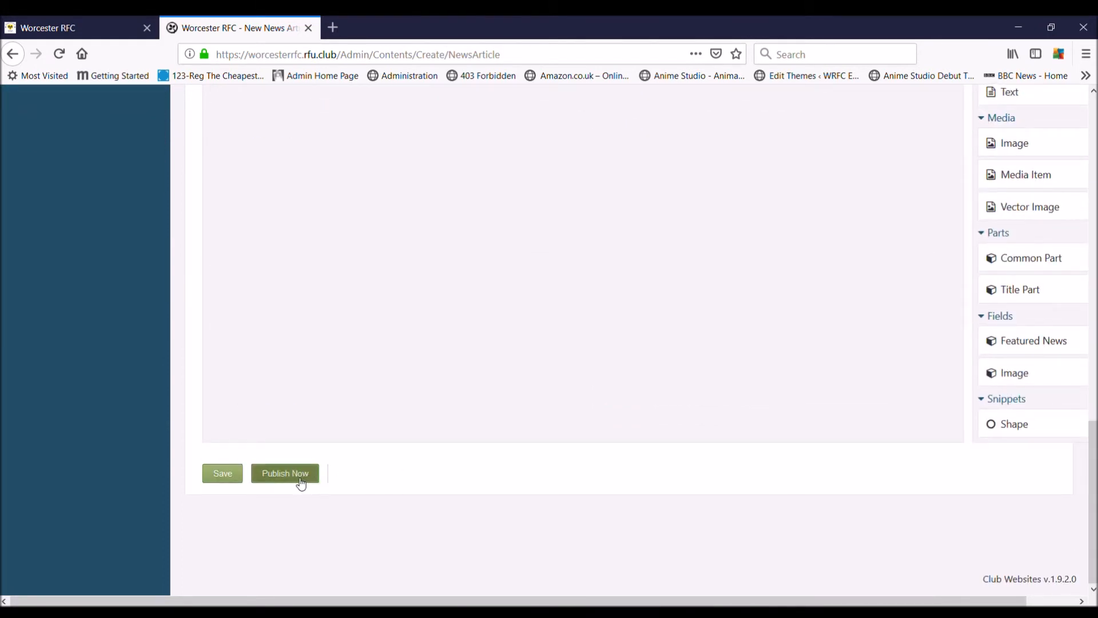
click(233, 479)
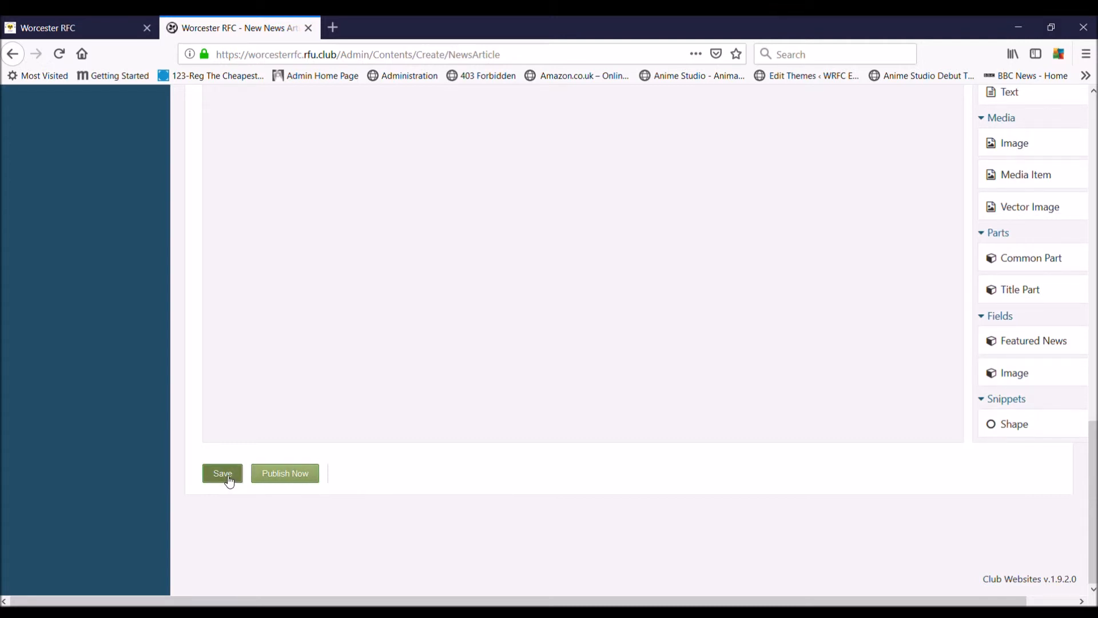
click(299, 478)
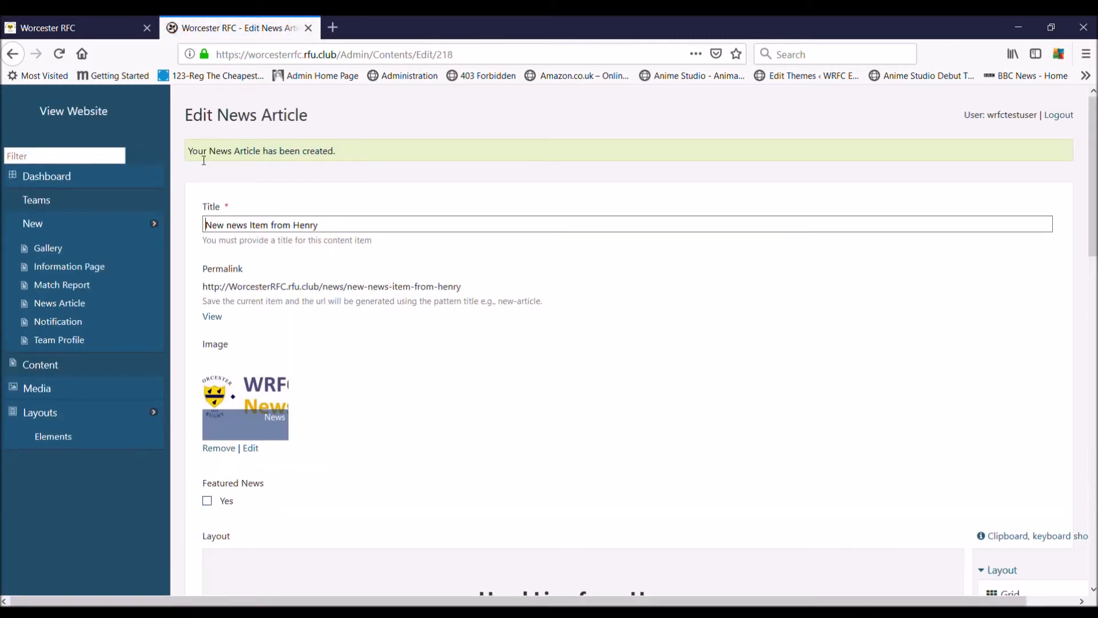
Step: Open the new article from the public website's News page and check how its headline, left text and image are laid out
click(65, 116)
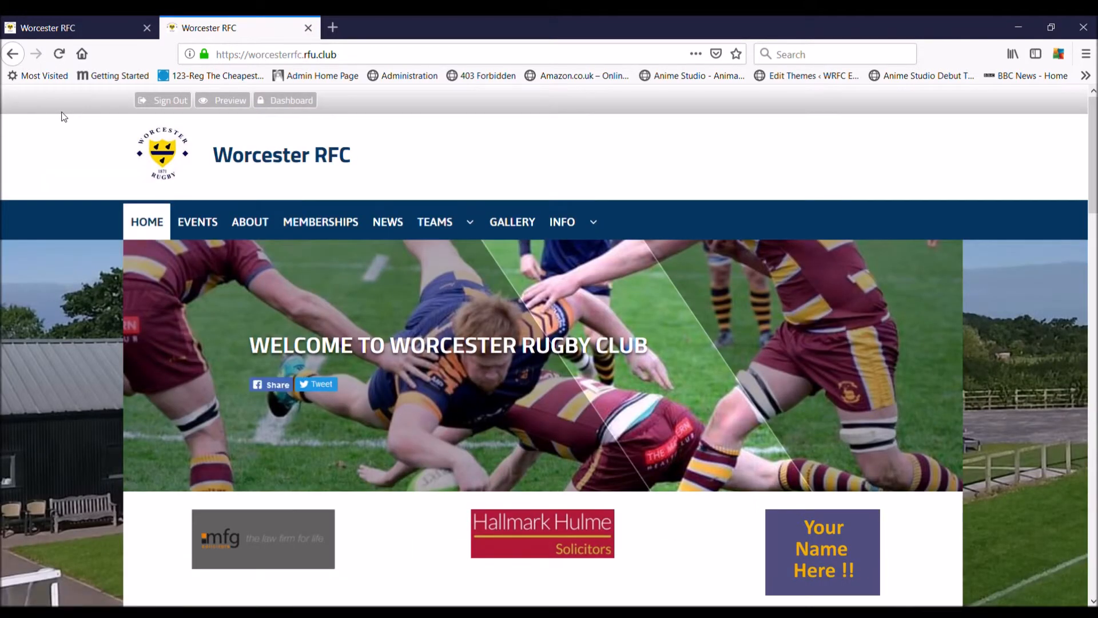
click(382, 231)
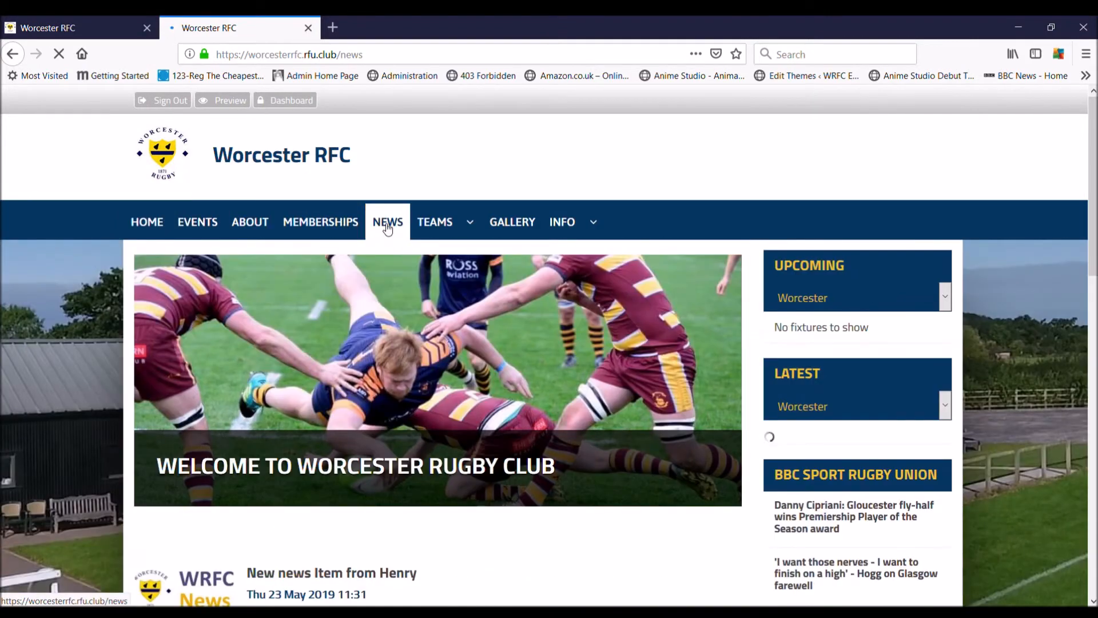
scroll(388, 229, down, 5)
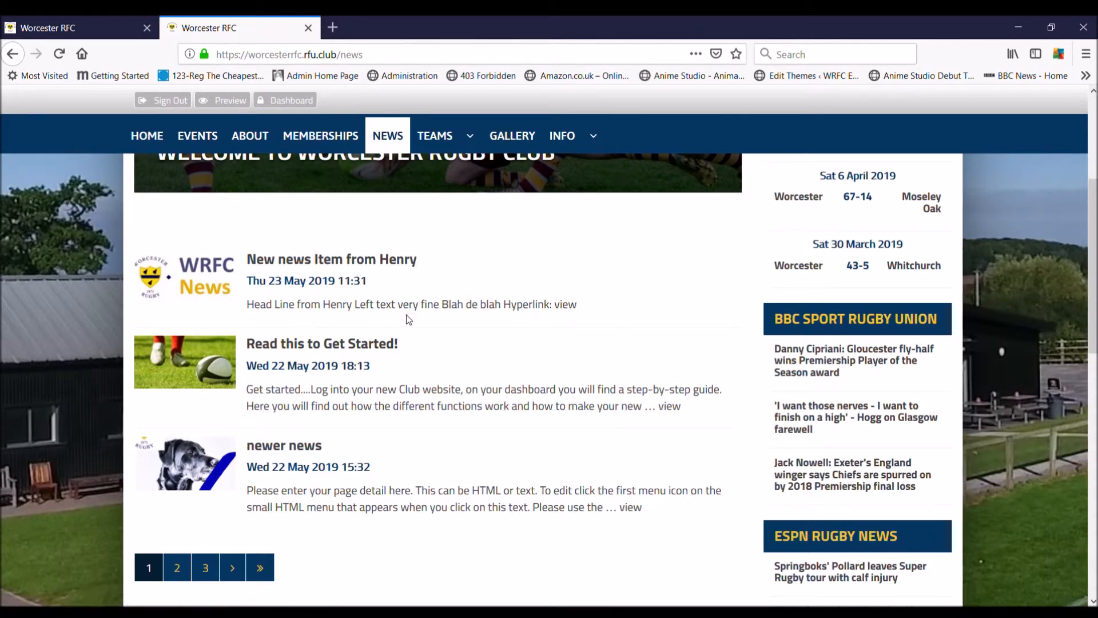
click(367, 262)
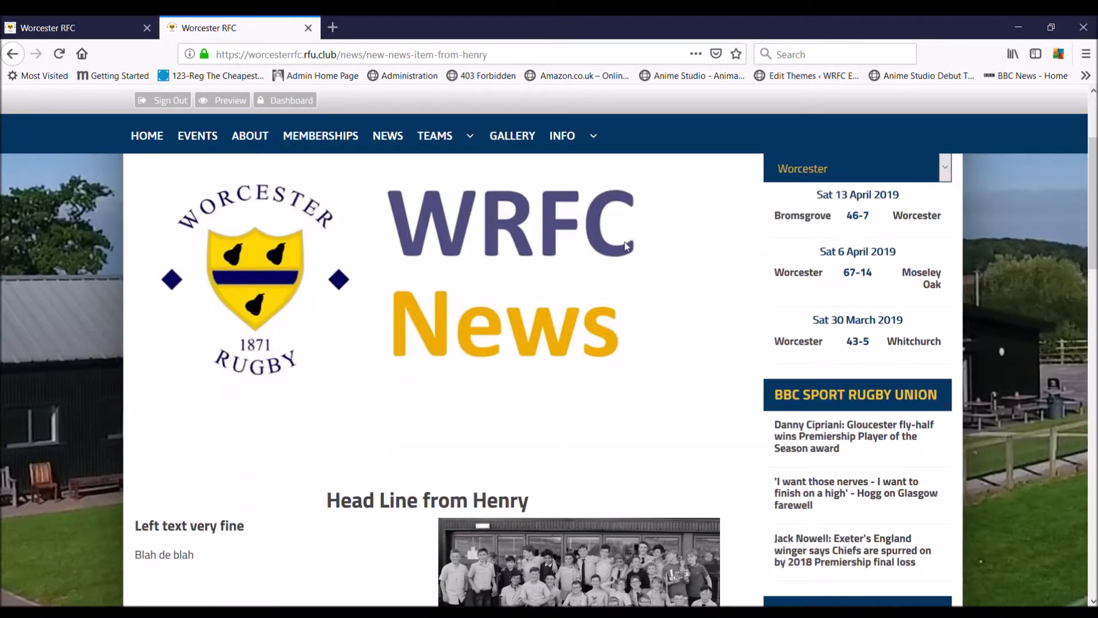
scroll(203, 312, down, 3)
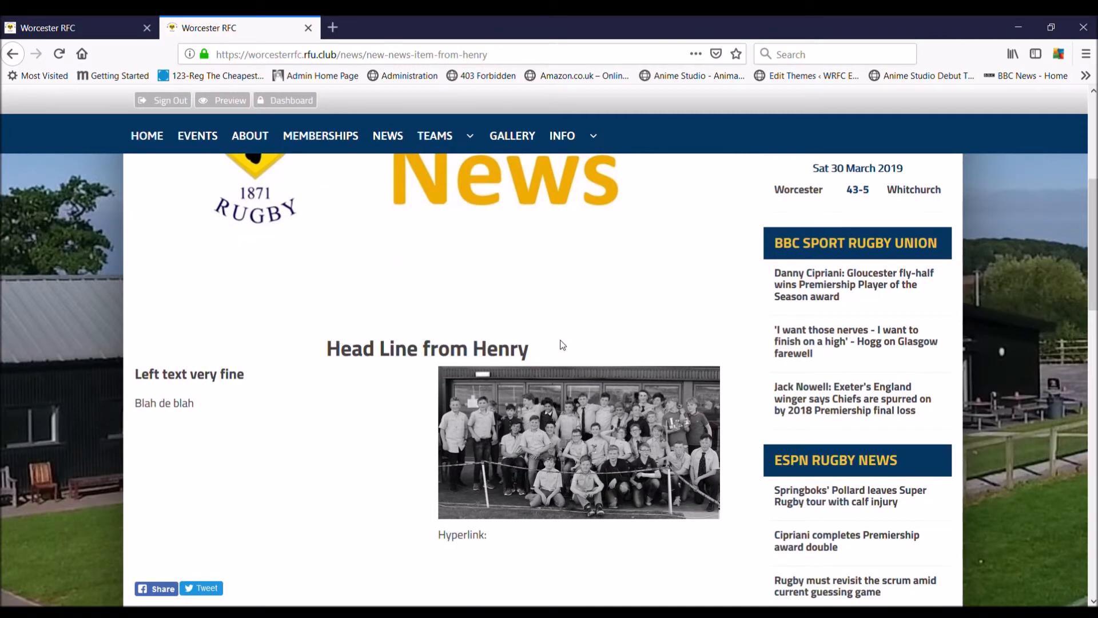
Step: Review the live article from its headline and image down to the News Articles list and back up to its title
scroll(203, 320, down, 1)
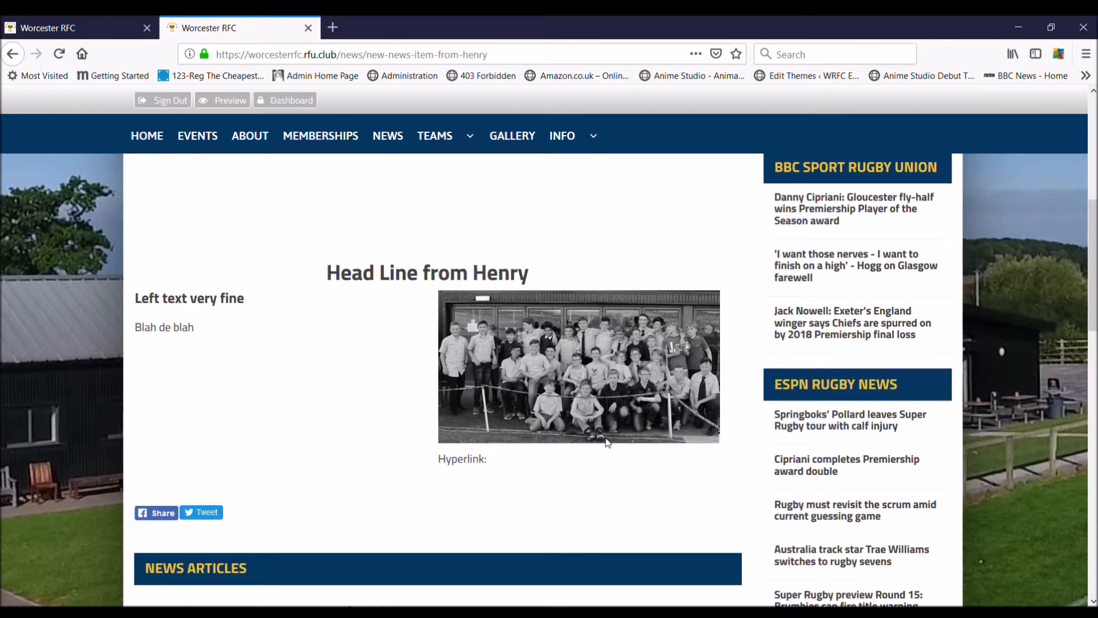
scroll(612, 437, down, 2)
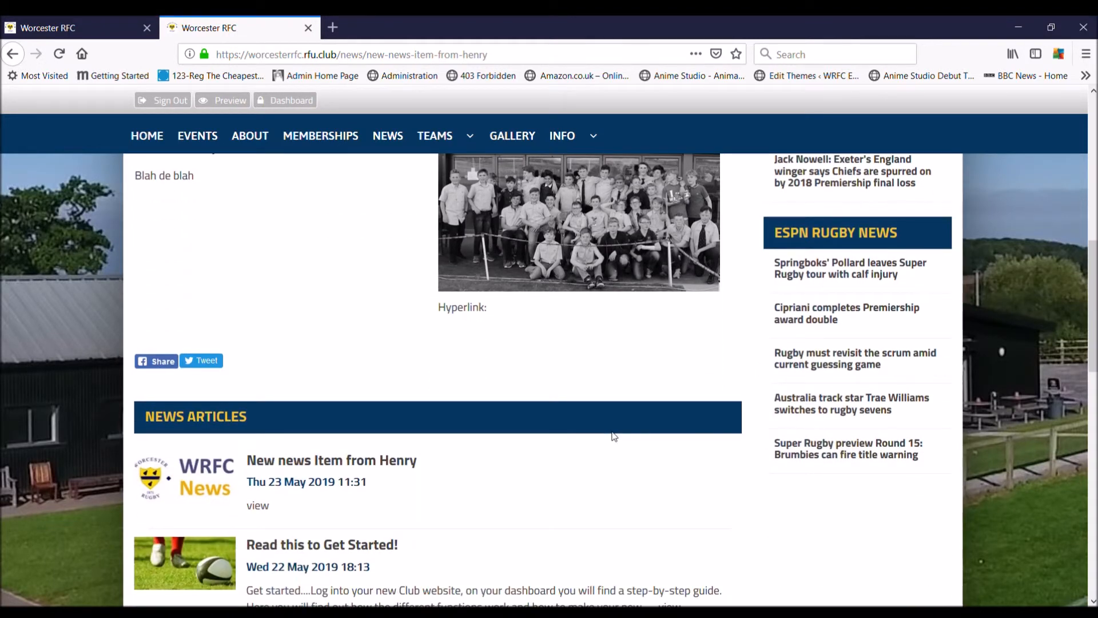
scroll(613, 436, up, 6)
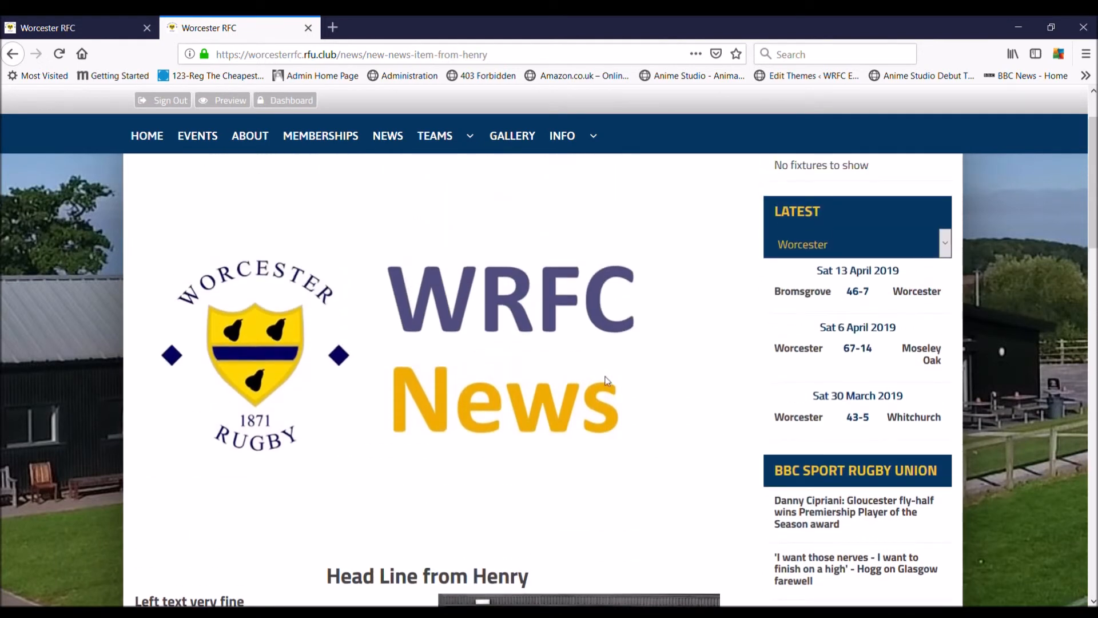
scroll(511, 342, up, 2)
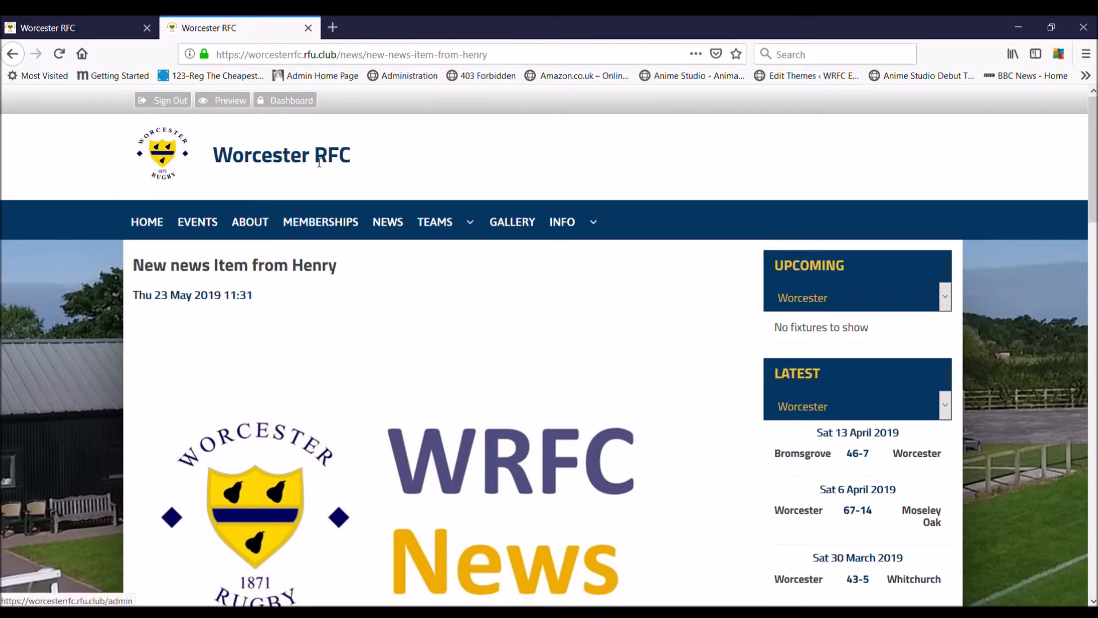
Step: Show the edit controls on the live article, open its content for editing and look through its title, image and layout
click(240, 105)
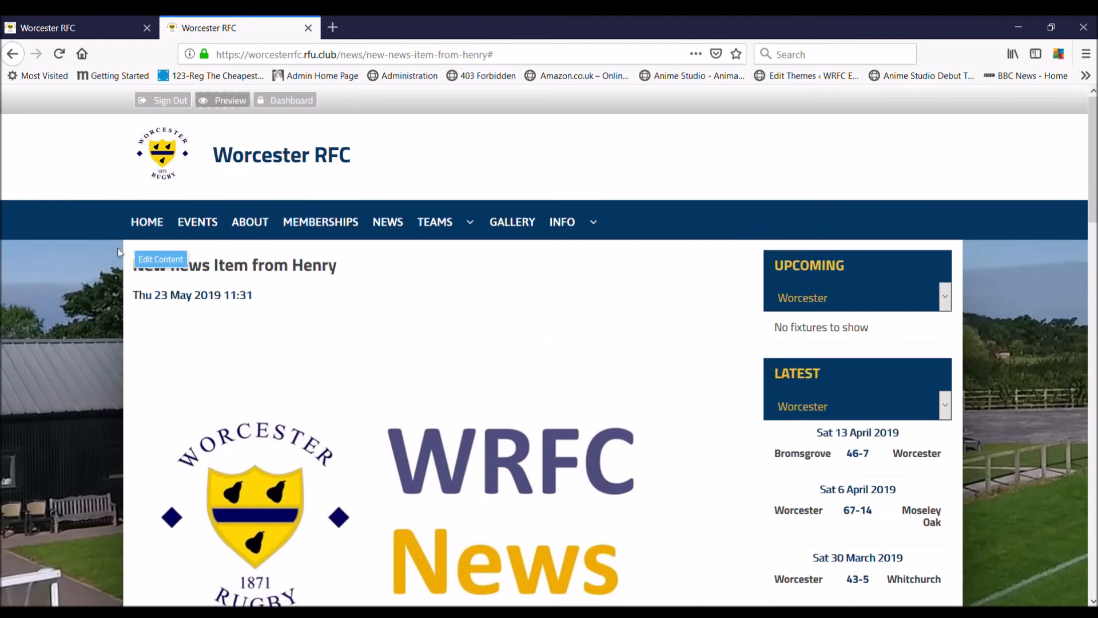
click(159, 262)
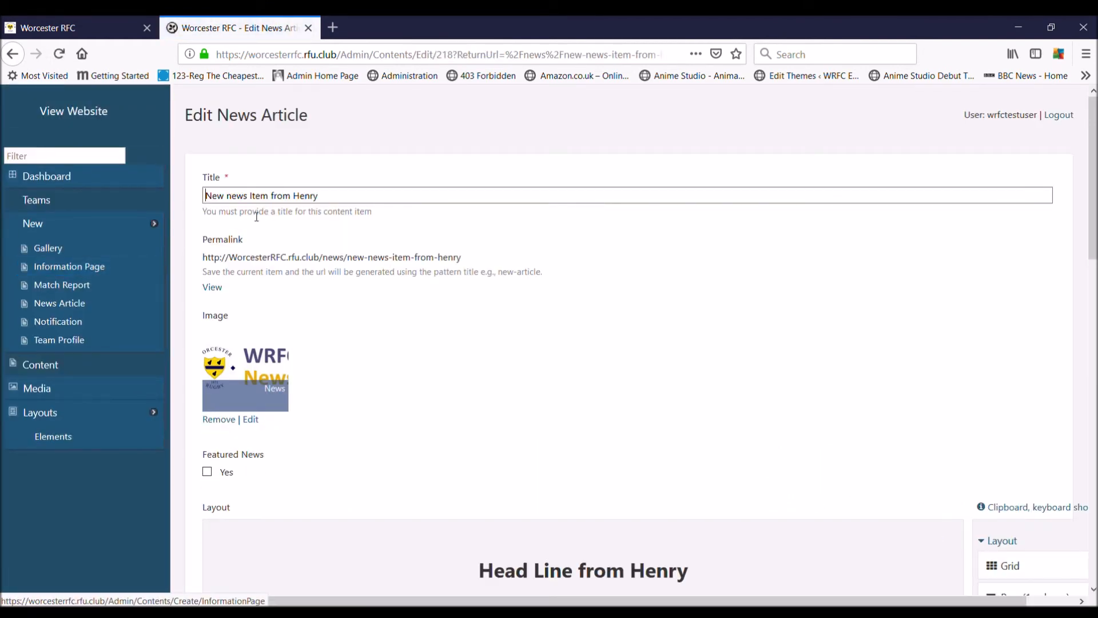
scroll(368, 249, down, 3)
scroll(370, 254, down, 6)
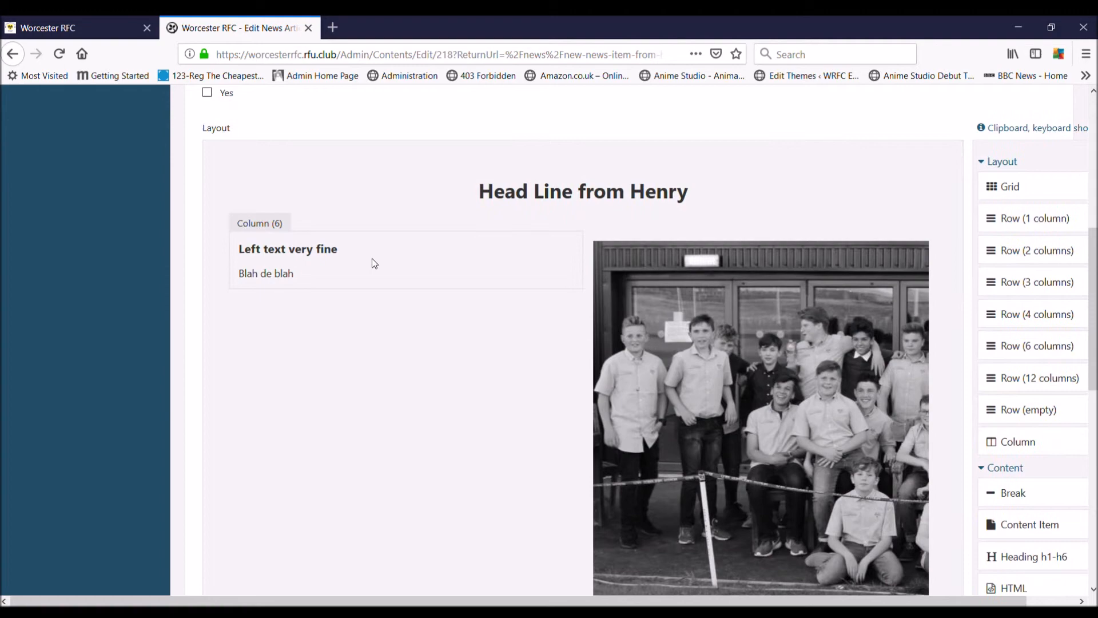
scroll(373, 260, down, 5)
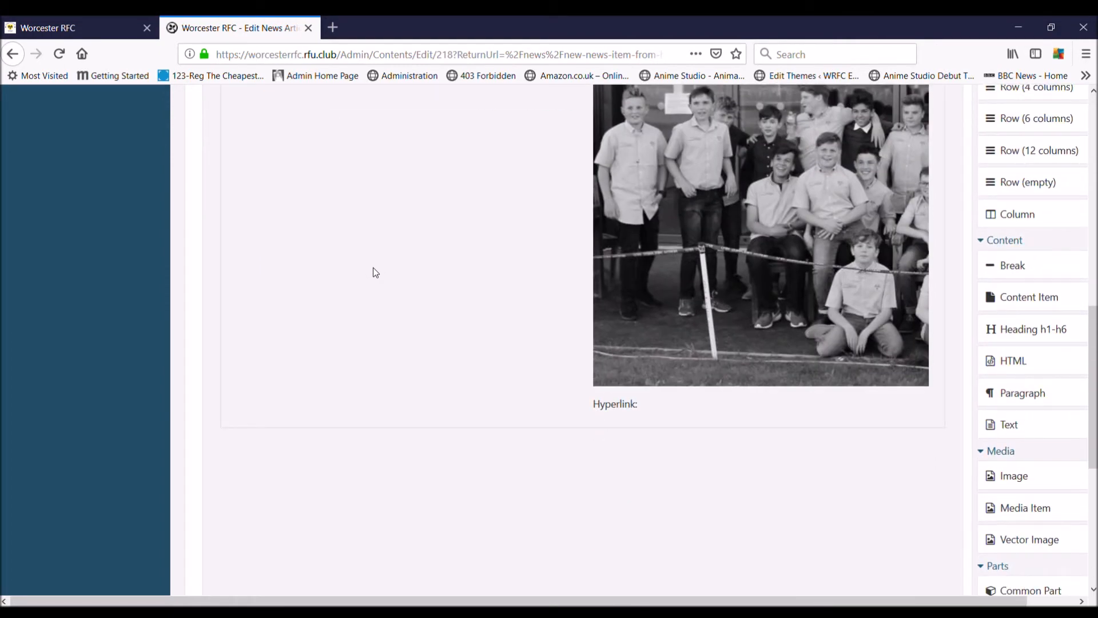
scroll(374, 274, up, 14)
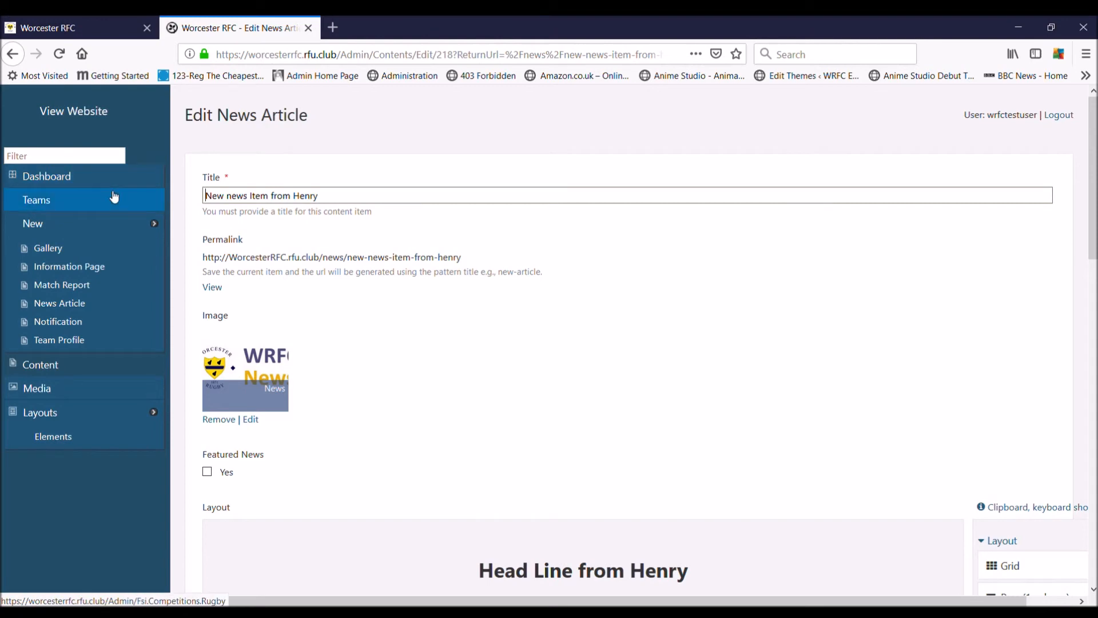
Step: Return to the live article without saving, hide its edit controls and go to the admin dashboard
click(12, 55)
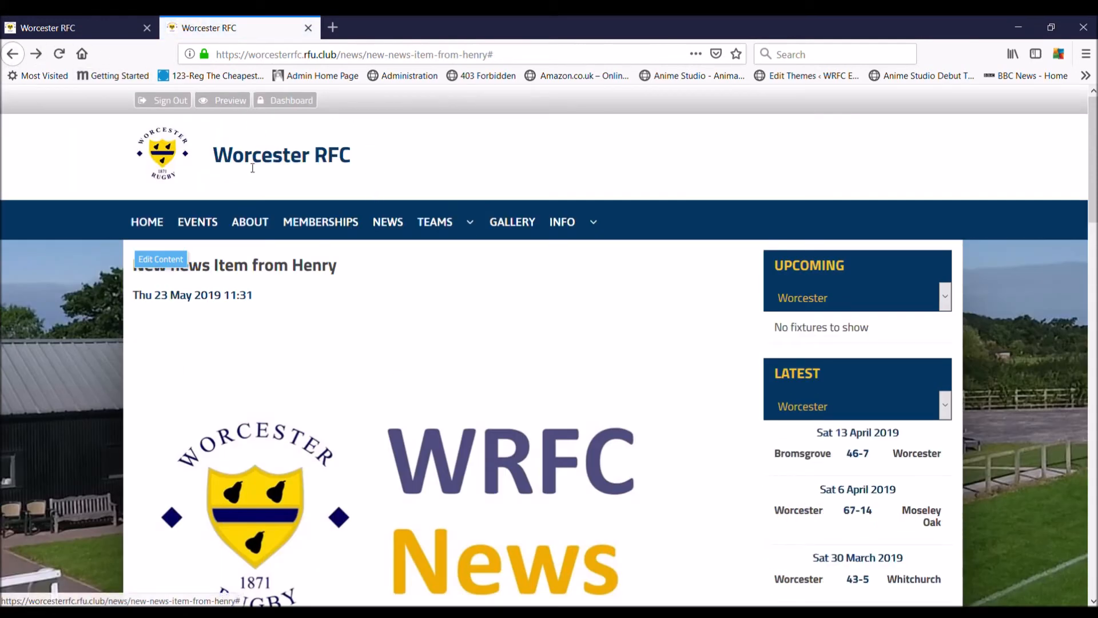
click(225, 103)
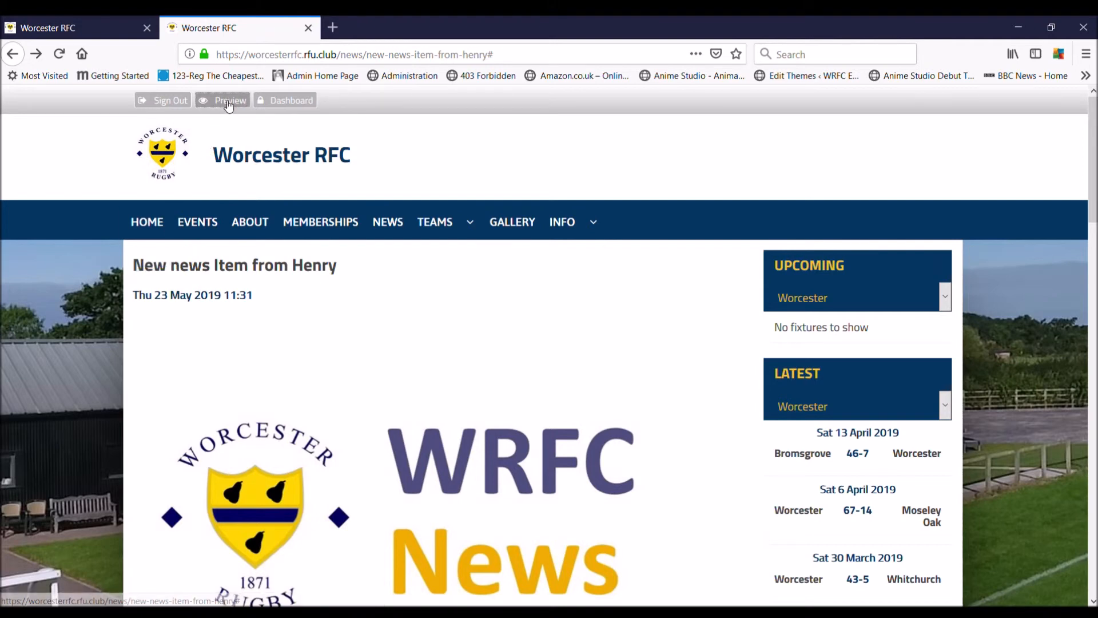
click(296, 106)
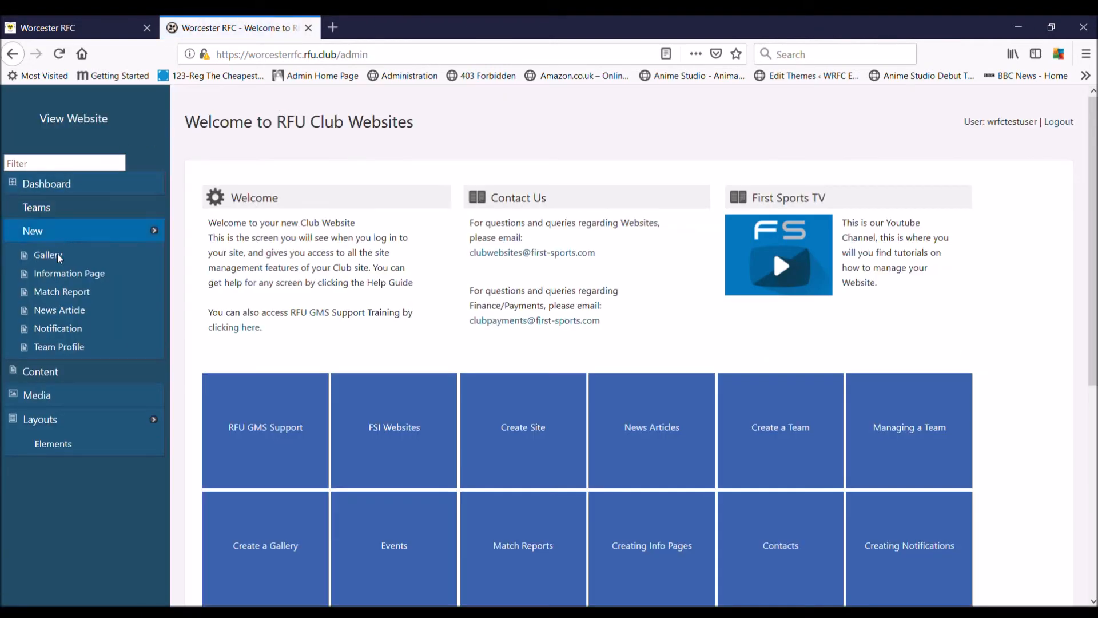
Step: Open the site's content management list and examine which items offer View, Unpublish, Edit and Delete options
click(50, 378)
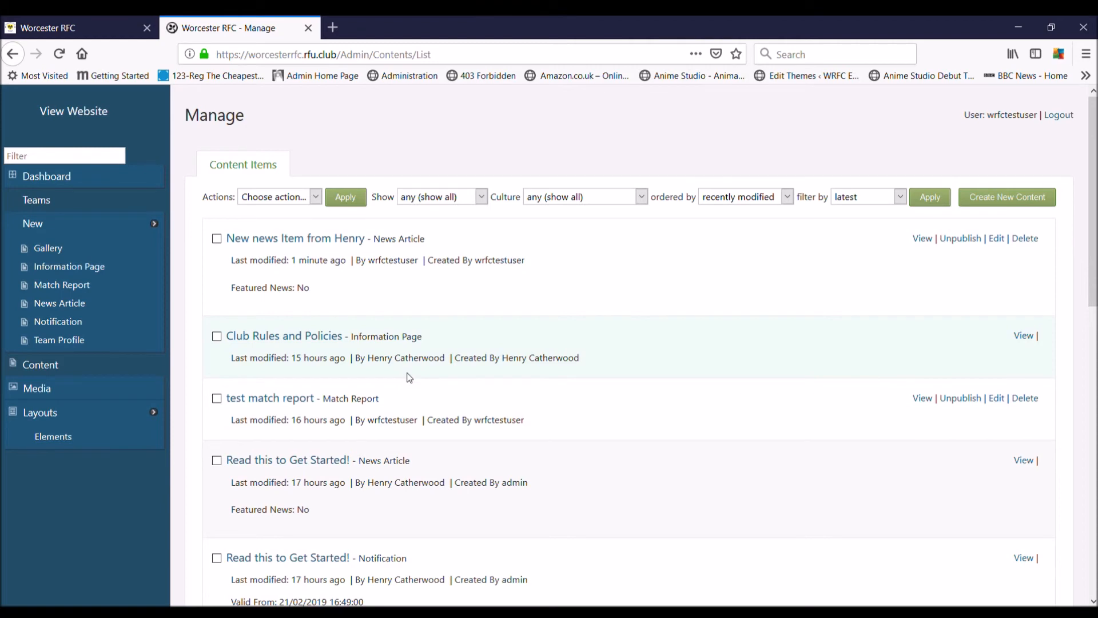
scroll(410, 378, down, 4)
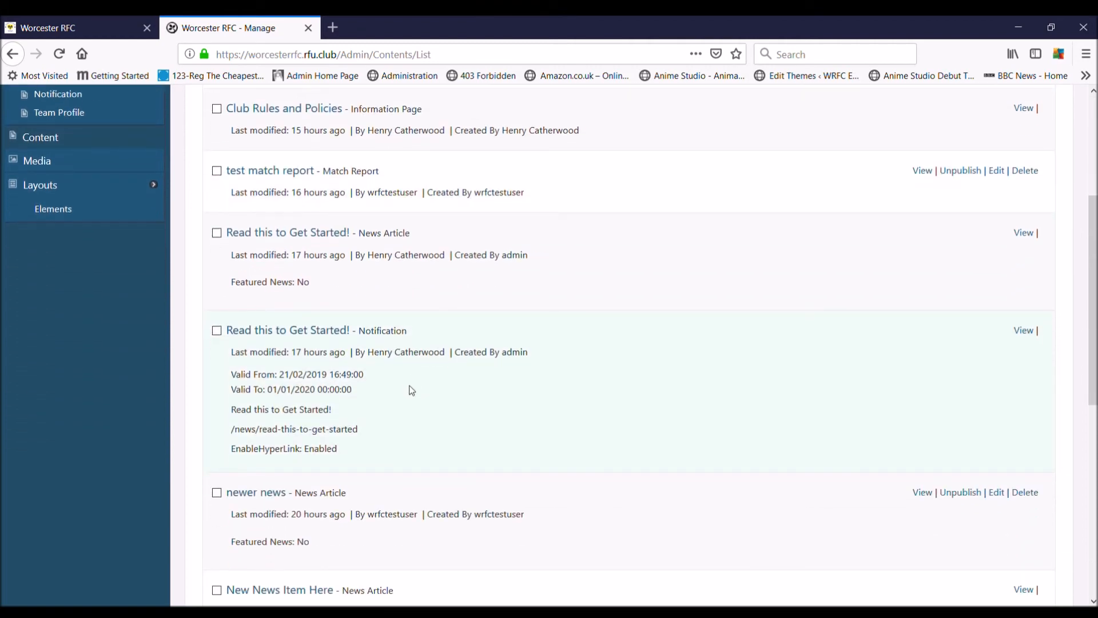
scroll(412, 390, down, 1)
scroll(386, 416, up, 4)
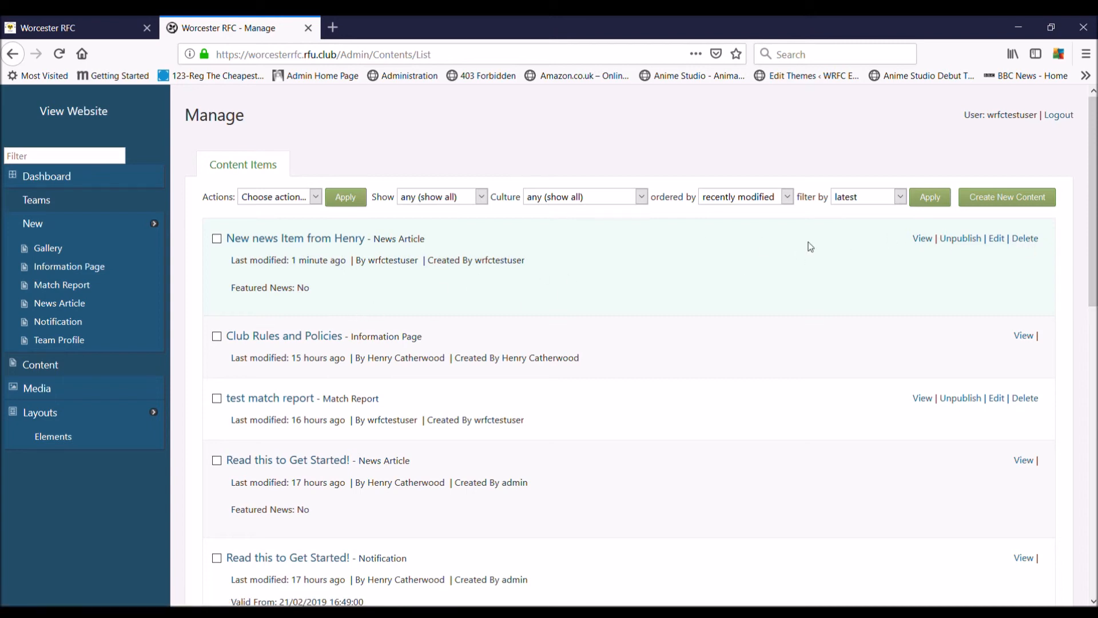
scroll(824, 257, down, 2)
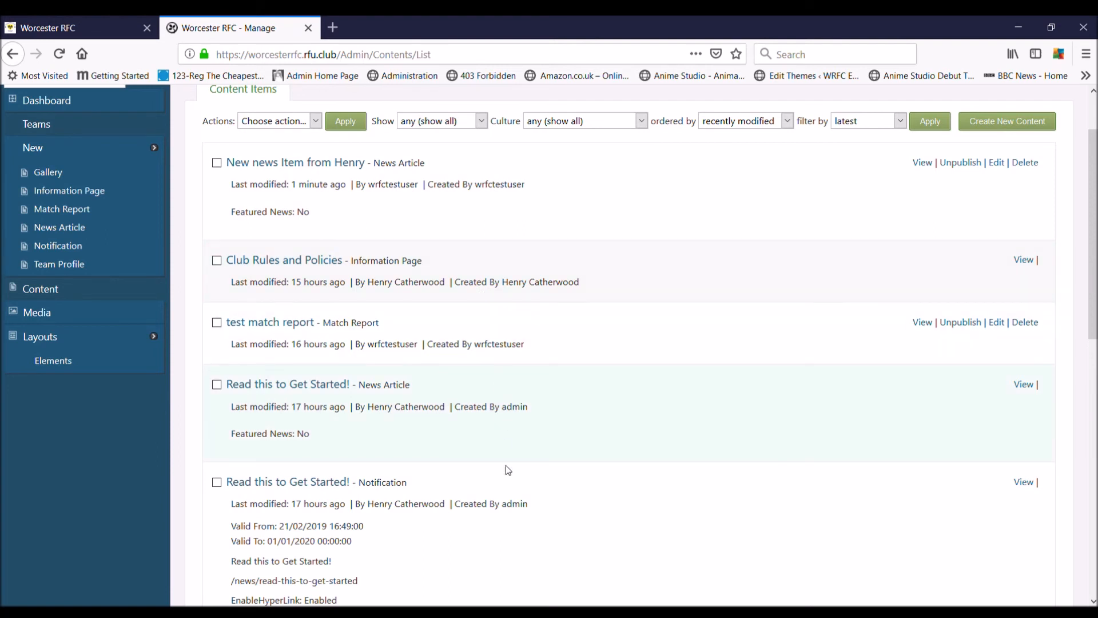
scroll(542, 251, up, 2)
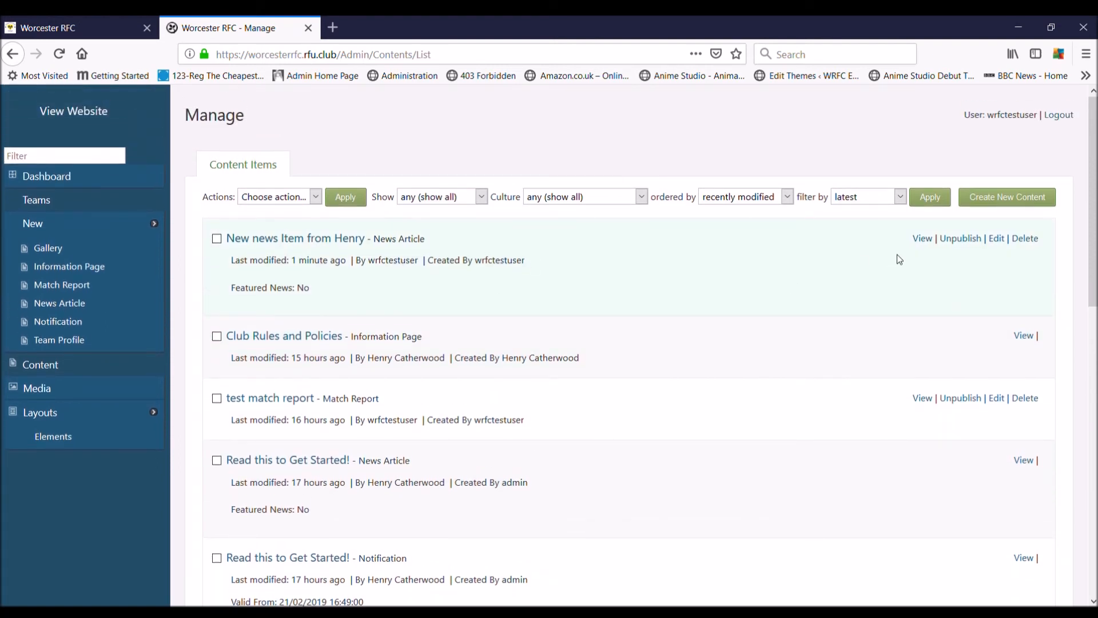